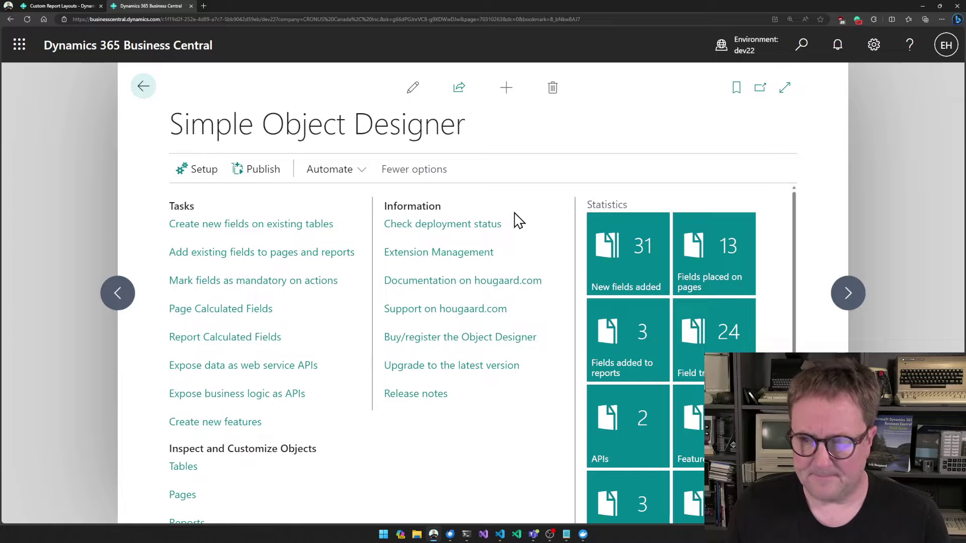
Step: Scroll the Simple Object Designer home down to reveal the Report Calculated Fields task
scroll(557, 322, down, 1)
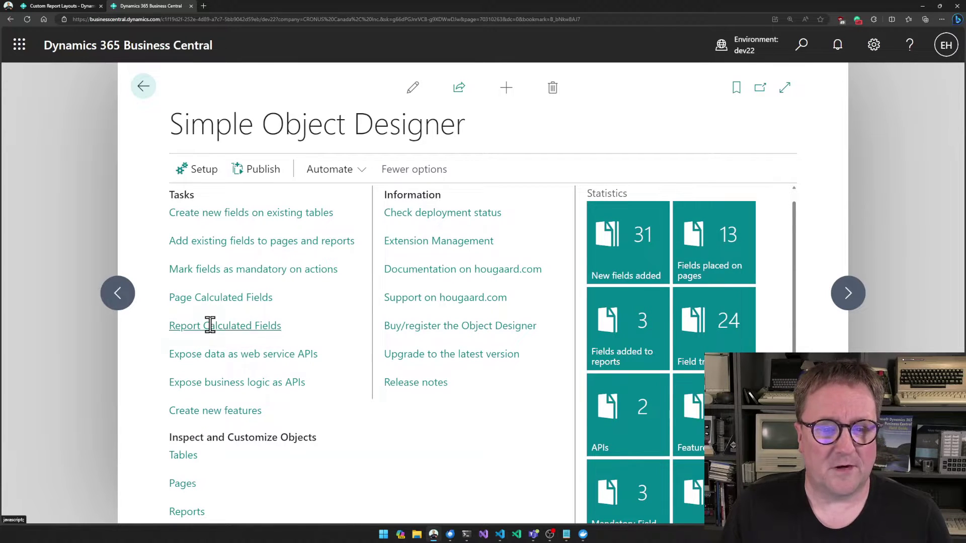
Step: Add a calculated field line for report 1306 Standard Sales - Invoice on the Header data item
click(210, 326)
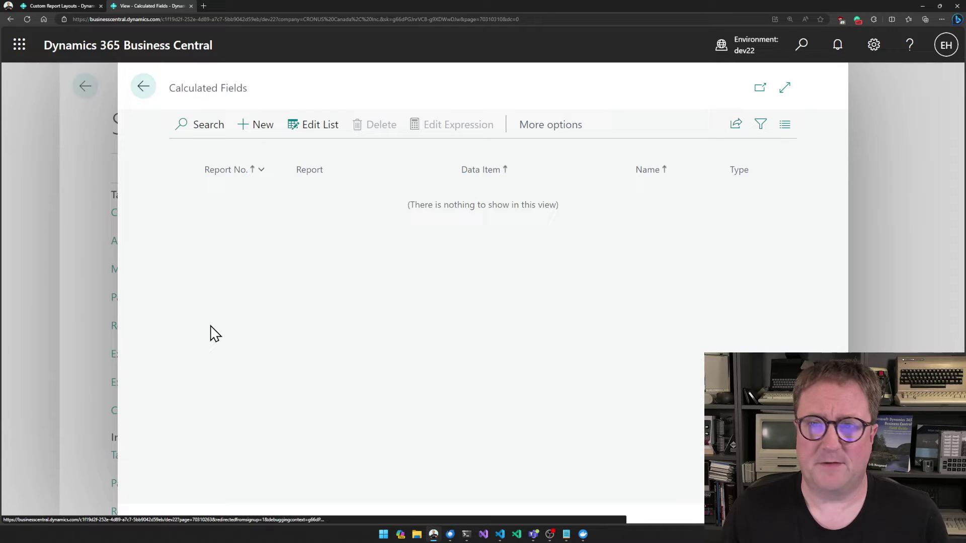
click(258, 131)
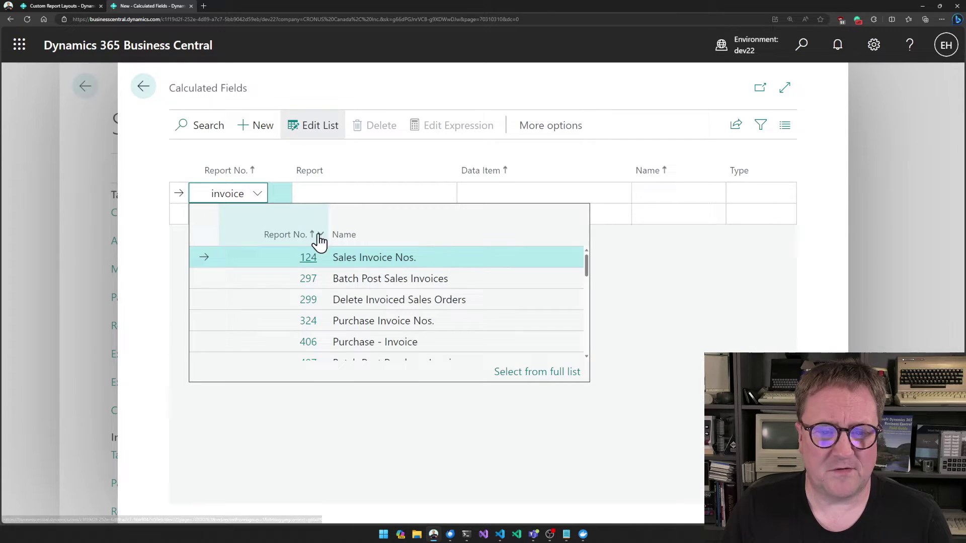
scroll(359, 309, down, 5)
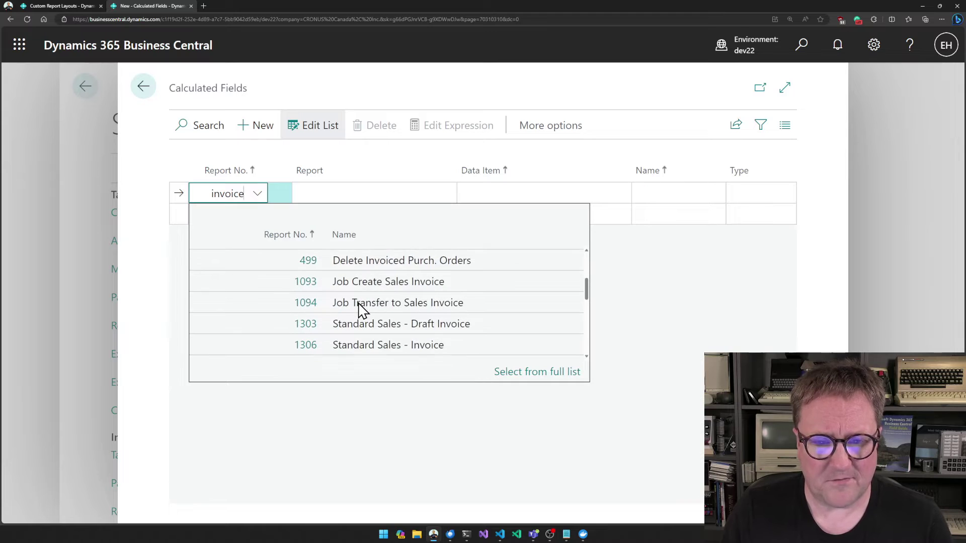
click(341, 311)
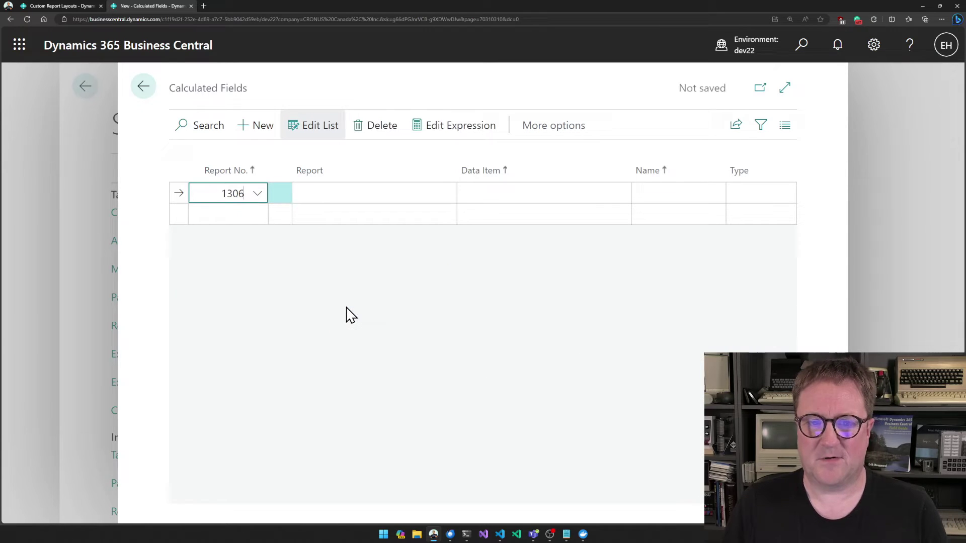
click(521, 191)
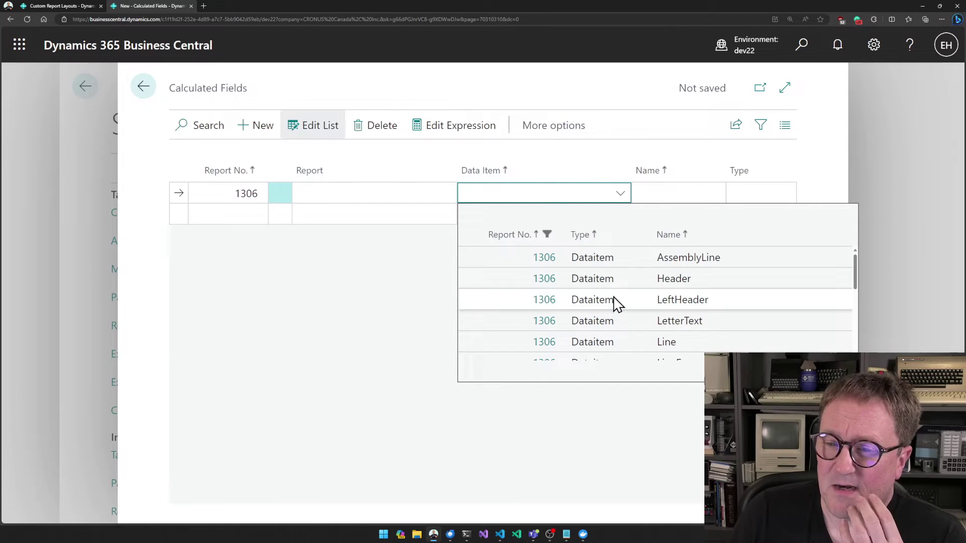
scroll(624, 320, down, 10)
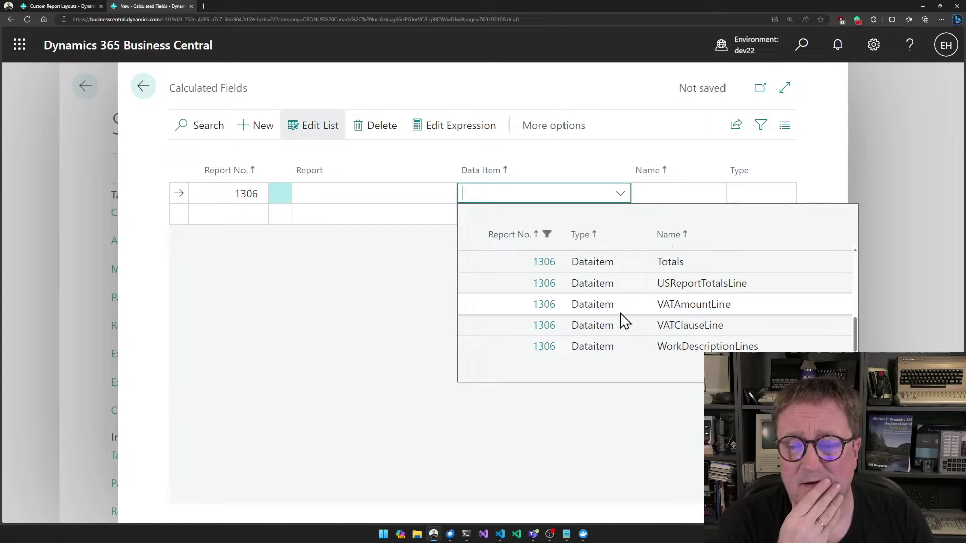
scroll(624, 320, up, 3)
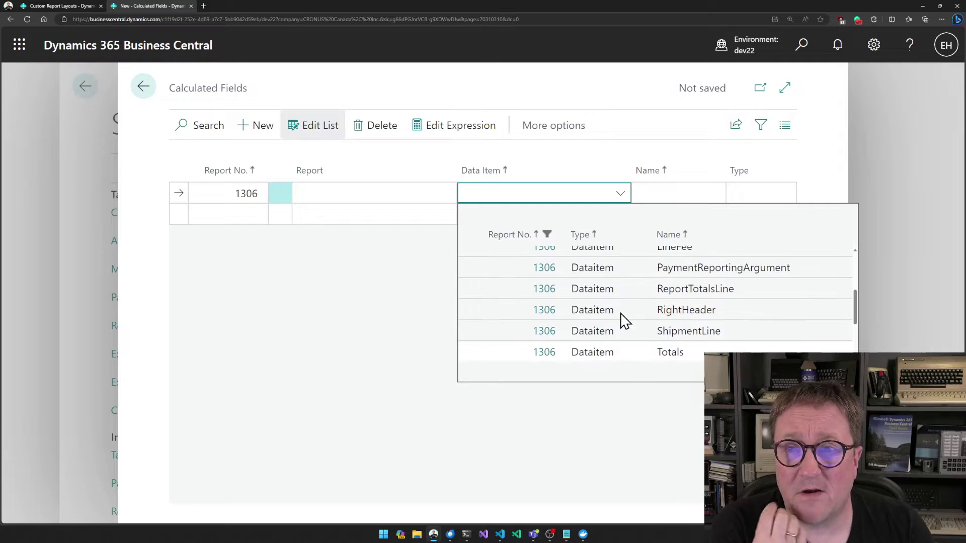
scroll(624, 321, up, 1)
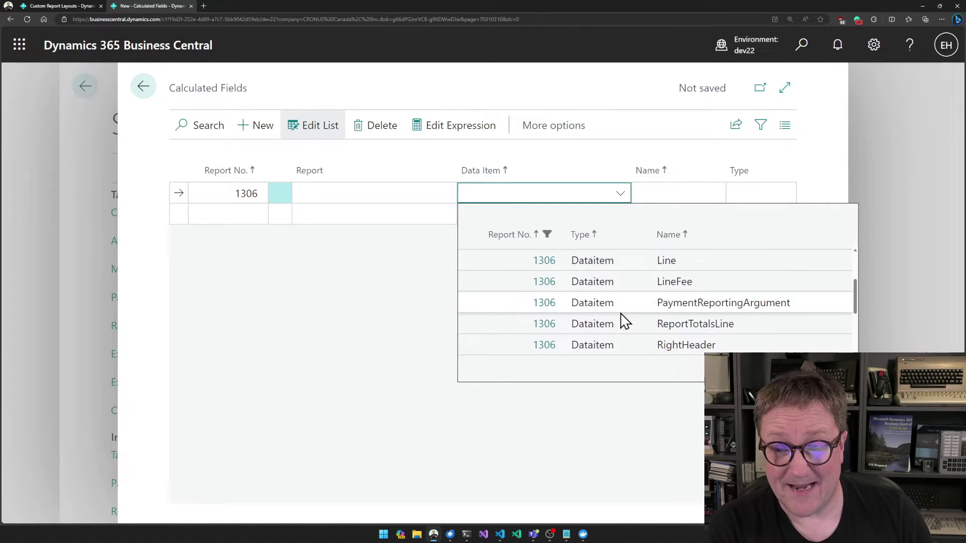
scroll(624, 320, up, 3)
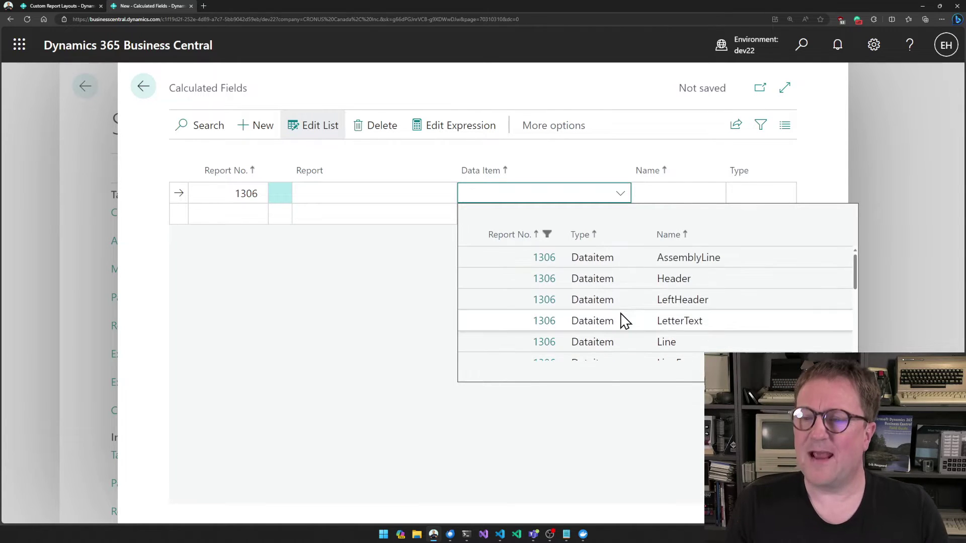
click(621, 280)
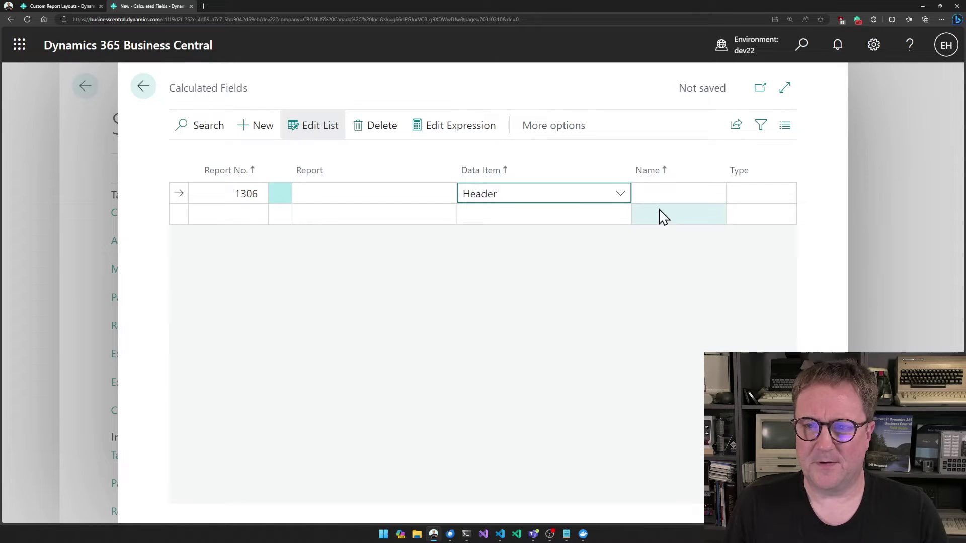
Step: Name the report 1306 calculated field ExceptedReceiveDate and set its type to Date
click(676, 192)
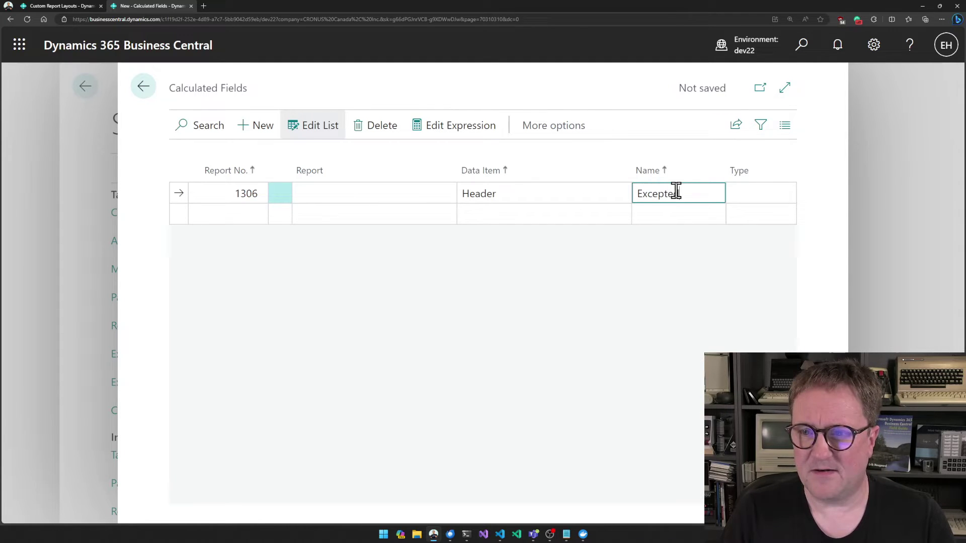
text(Date)
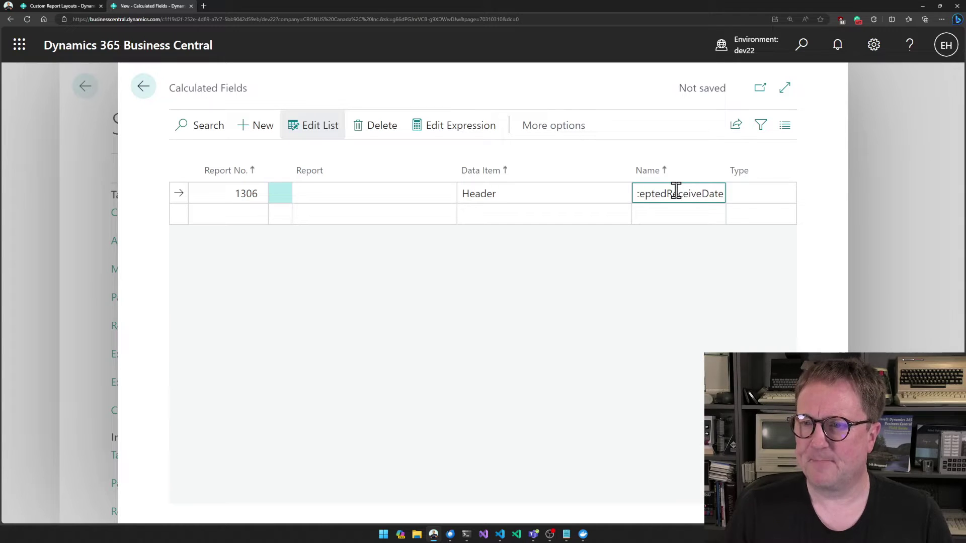
key(Tab)
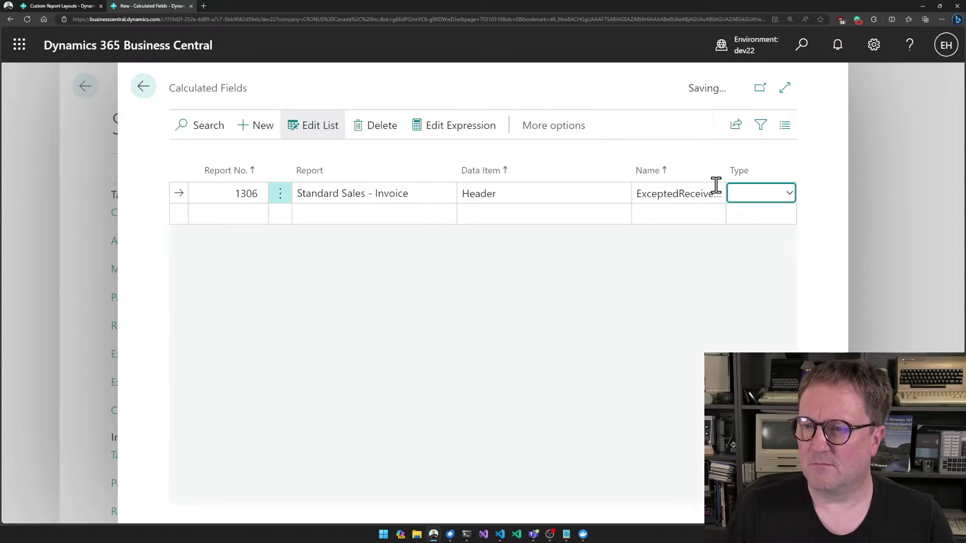
click(757, 196)
click(757, 271)
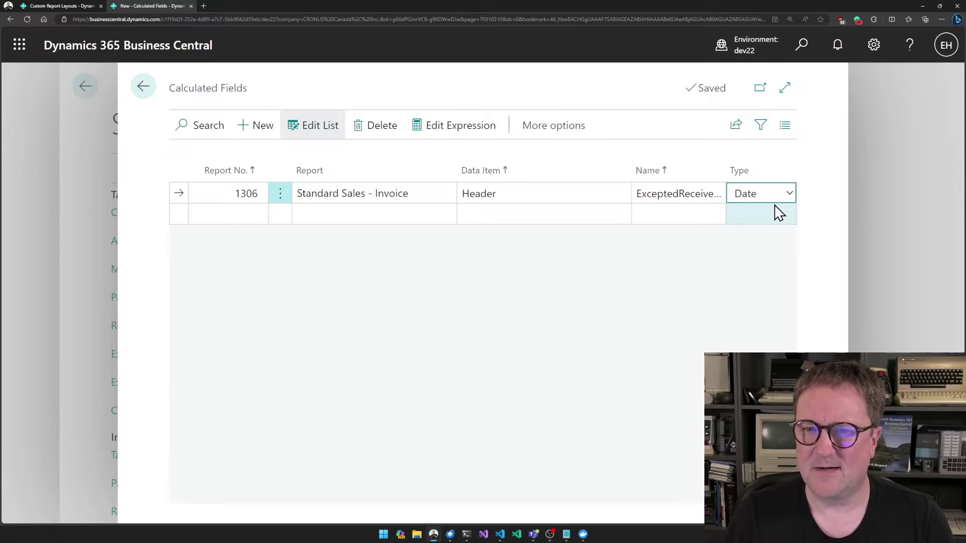
Step: Insert Header."Shipment Date" from the Cheat Sheet as ExceptedReceiveDate's expression
click(451, 135)
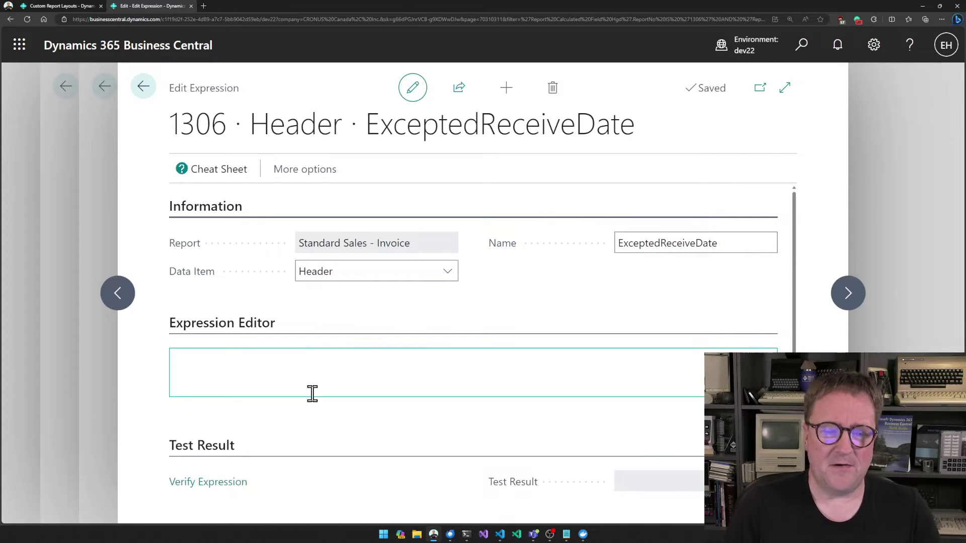
click(296, 380)
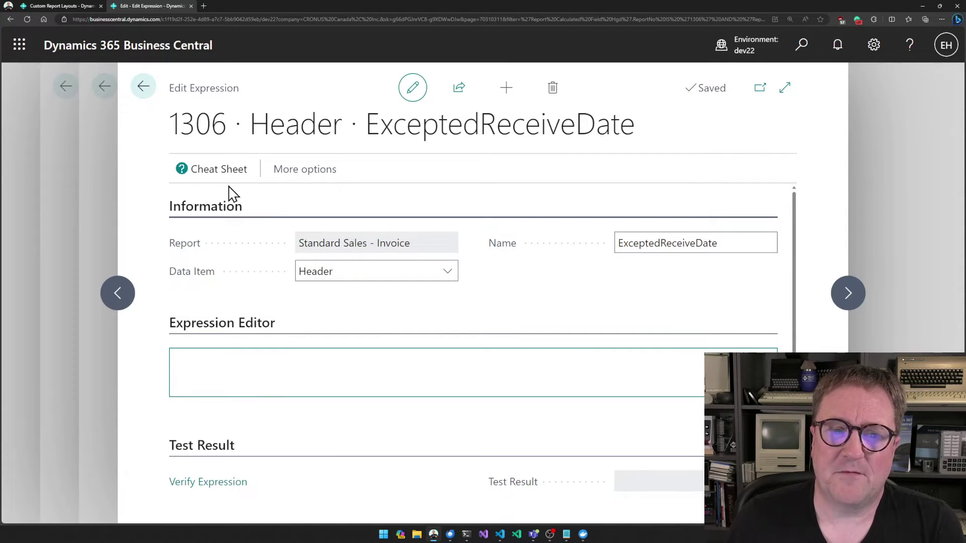
click(225, 171)
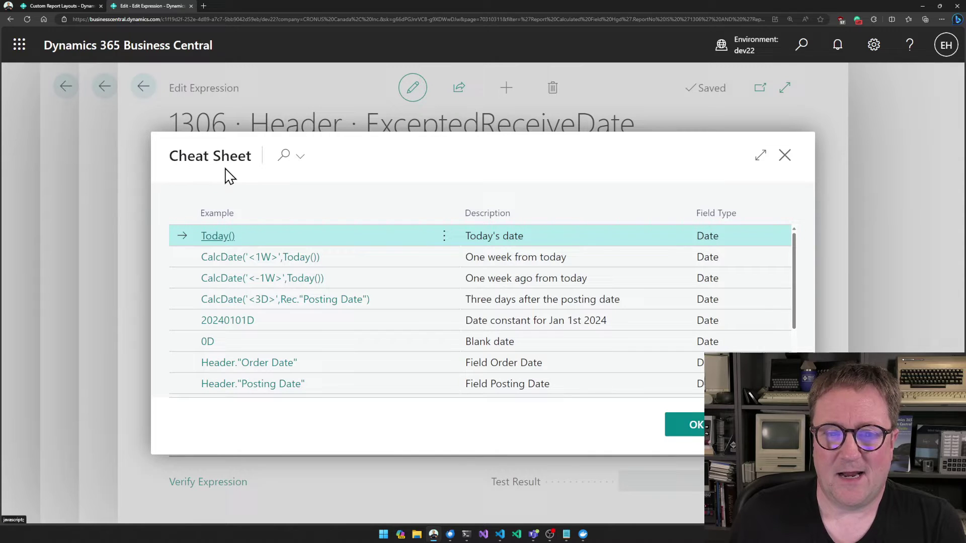
scroll(407, 397, down, 3)
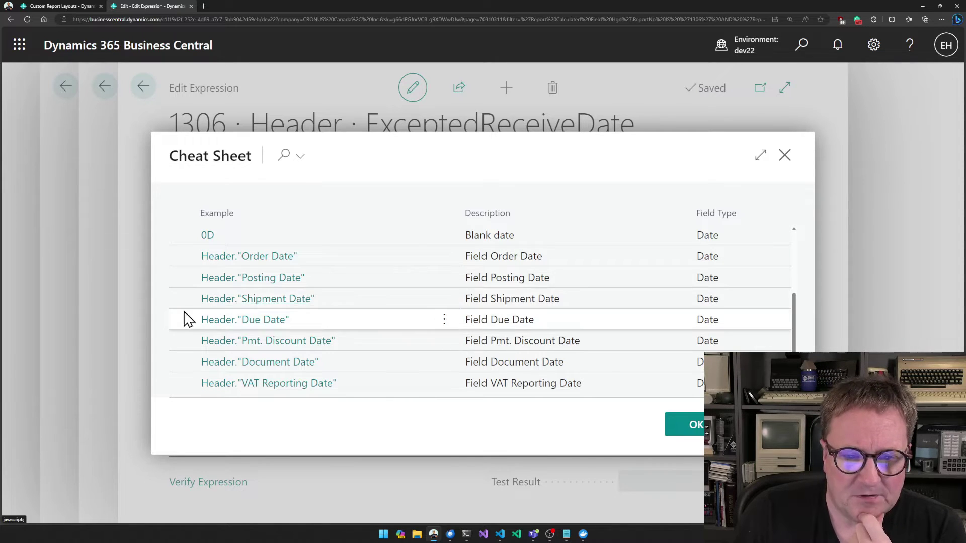
click(356, 306)
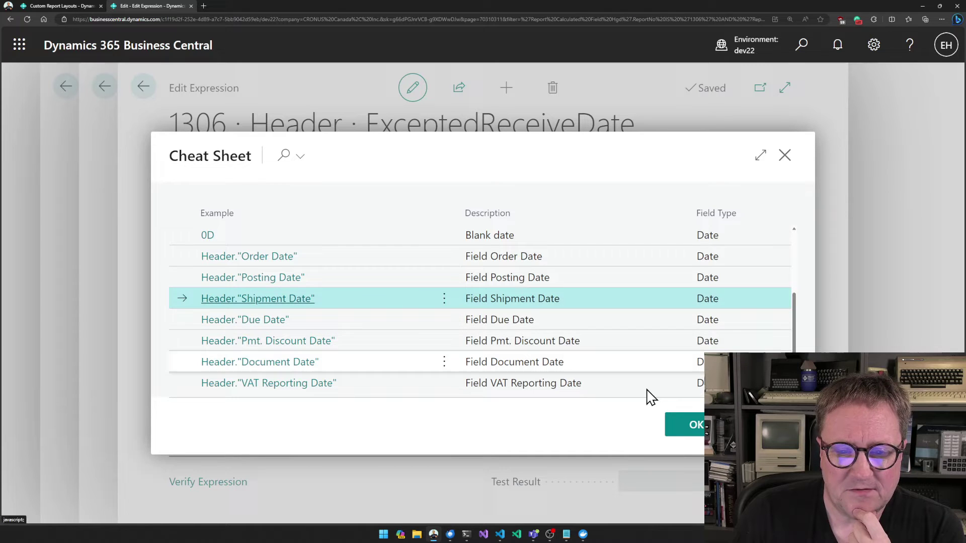
click(697, 427)
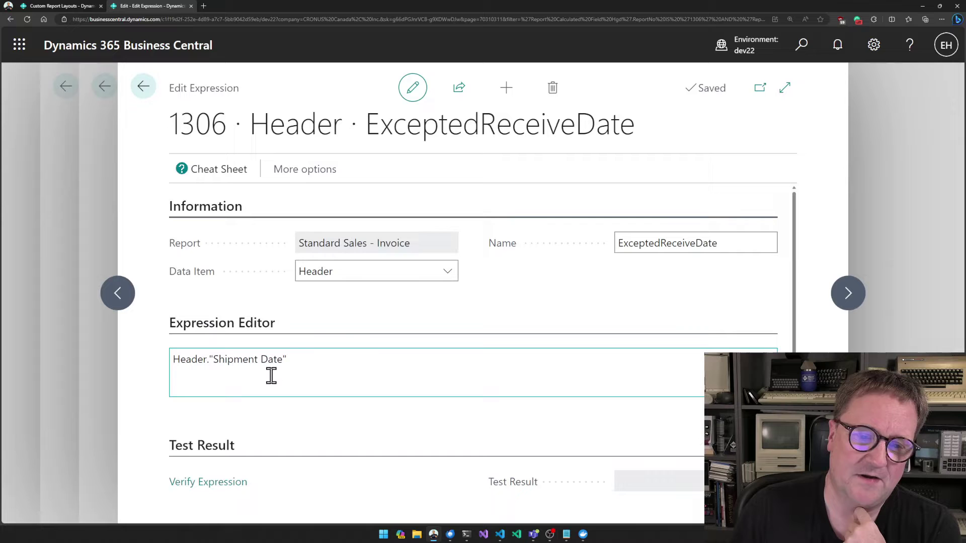
Step: Verify the Header."Shipment Date" expression and confirm it returns OK
click(663, 240)
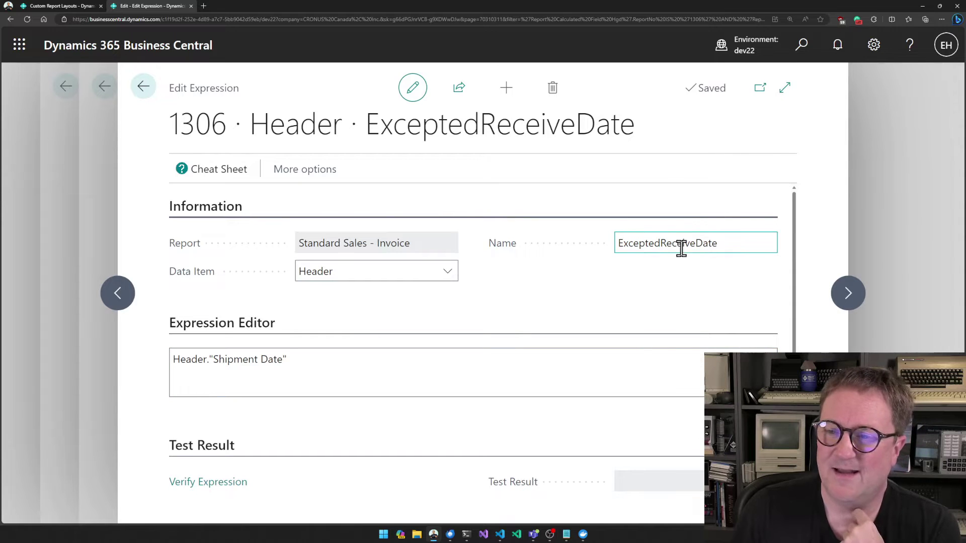
click(295, 362)
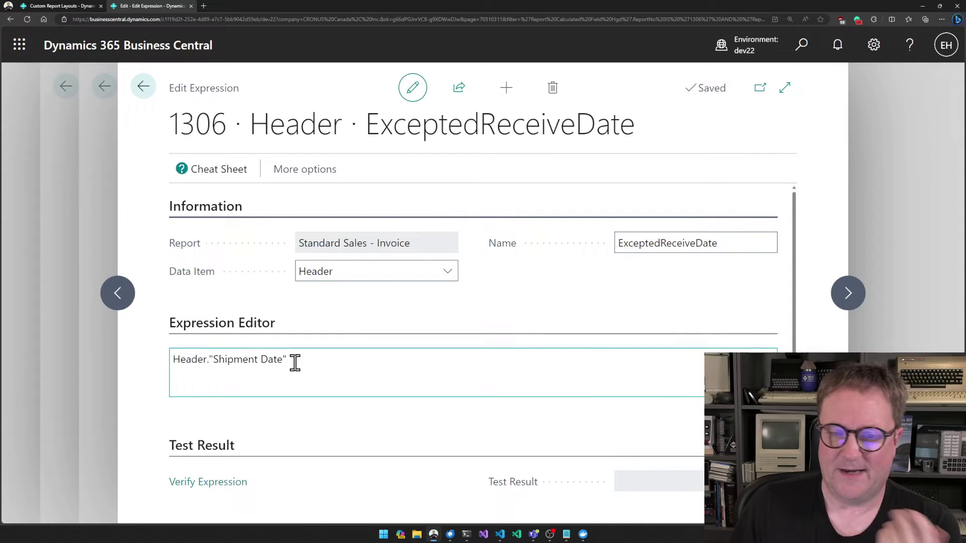
click(217, 484)
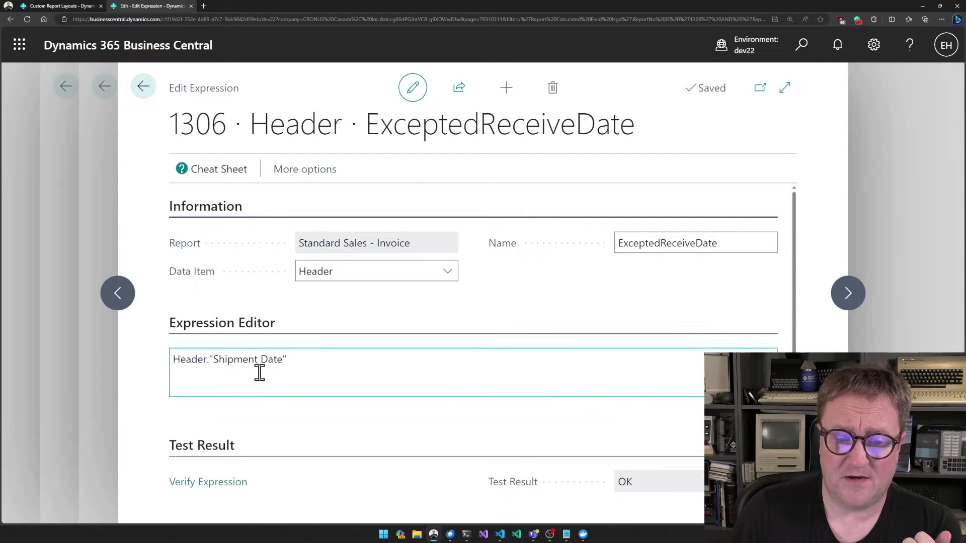
click(311, 369)
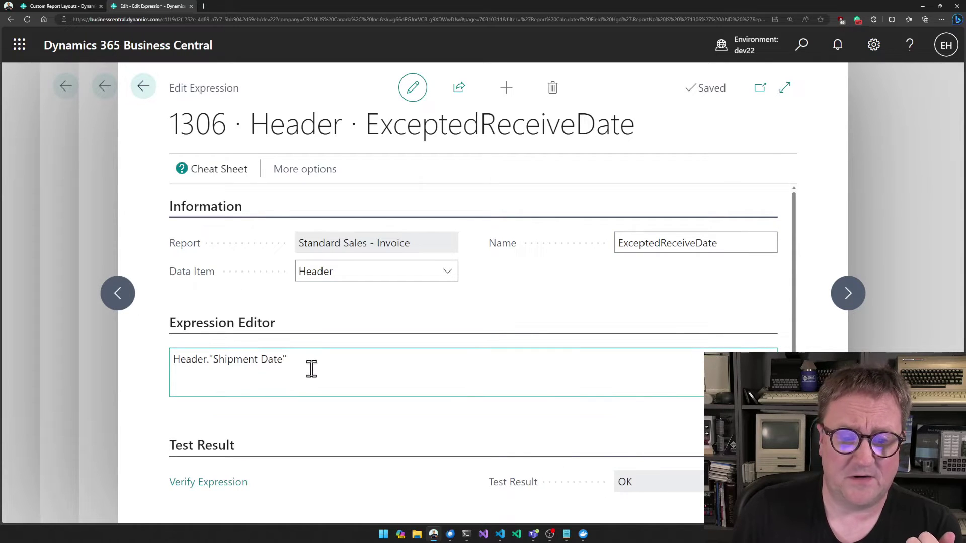
Step: Insert the Cheat Sheet's CalcDate three-days-after-posting-date example into the expression
click(229, 169)
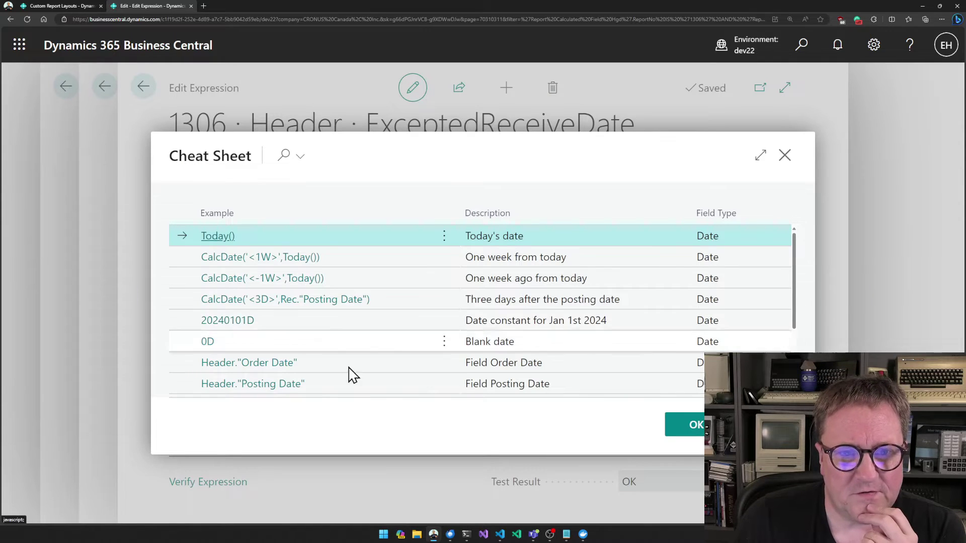
scroll(353, 397, down, 1)
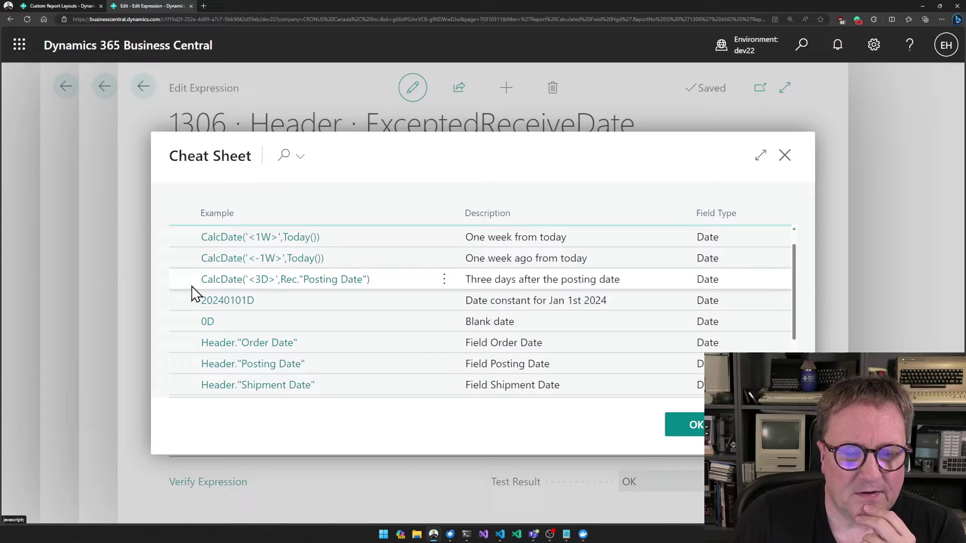
scroll(202, 297, up, 1)
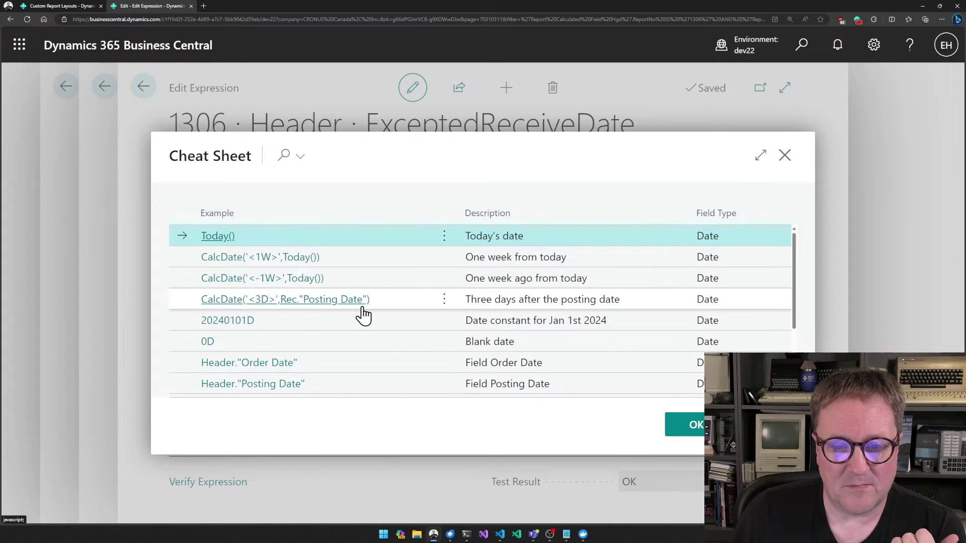
click(413, 304)
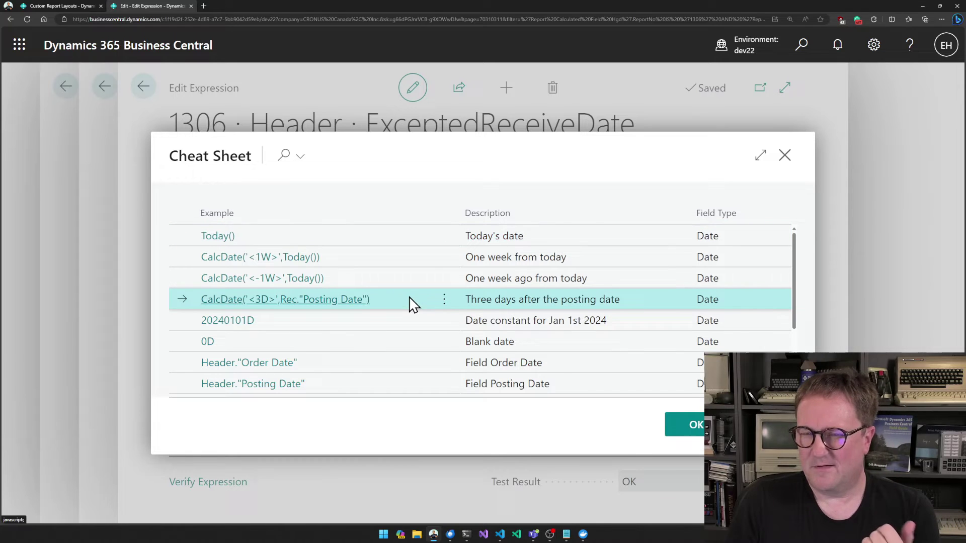
click(697, 426)
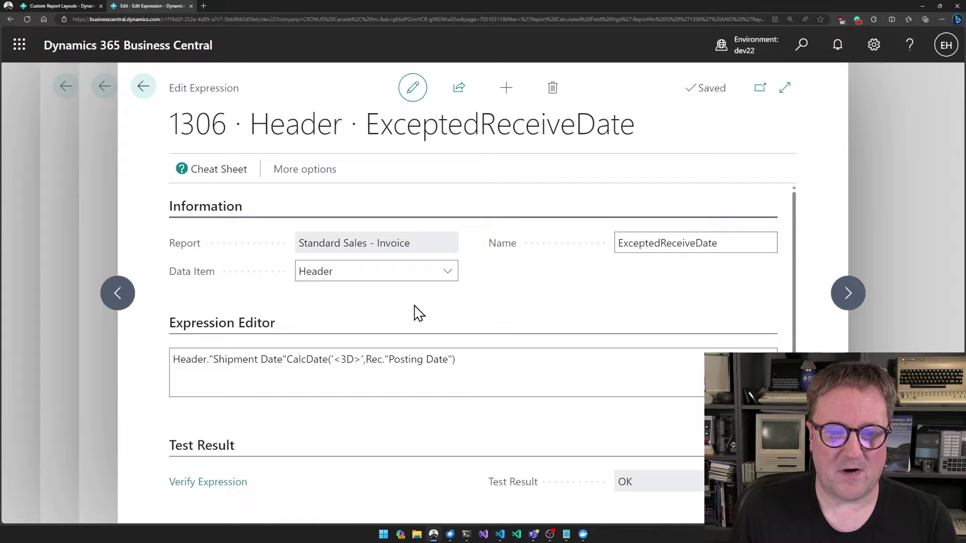
Step: Edit the formula to CalcDate('<5D>',Header."Shipment Date") and verify it returns OK
drag(287, 361, 165, 360)
key(ctrl+c)
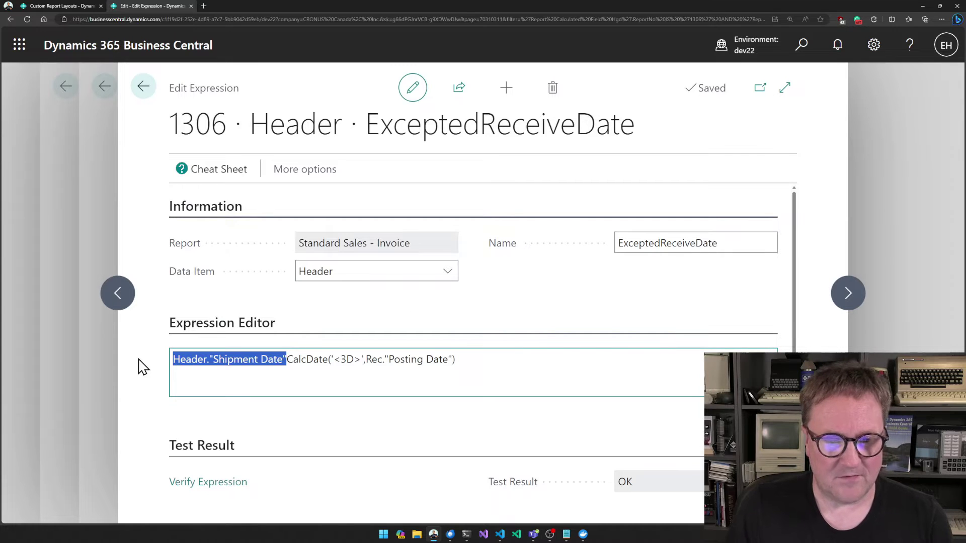
key(Delete)
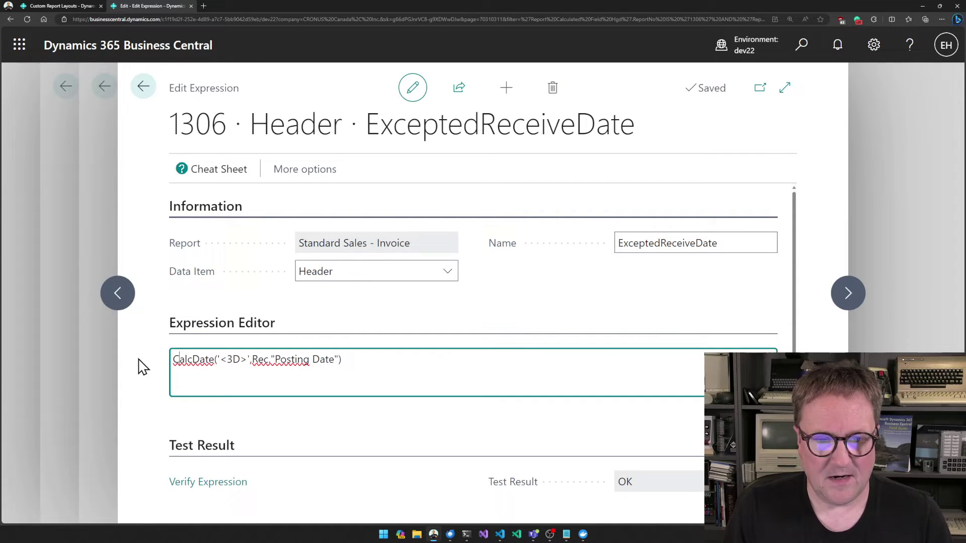
key(Delete)
key(Delete)
key(Delete)
key(Delete)
key(Delete)
key(Delete)
key(Delete)
key(Delete)
key(Delete)
key(Delete)
key(Delete)
key(Delete)
key(Delete)
key(Delete)
key(Delete)
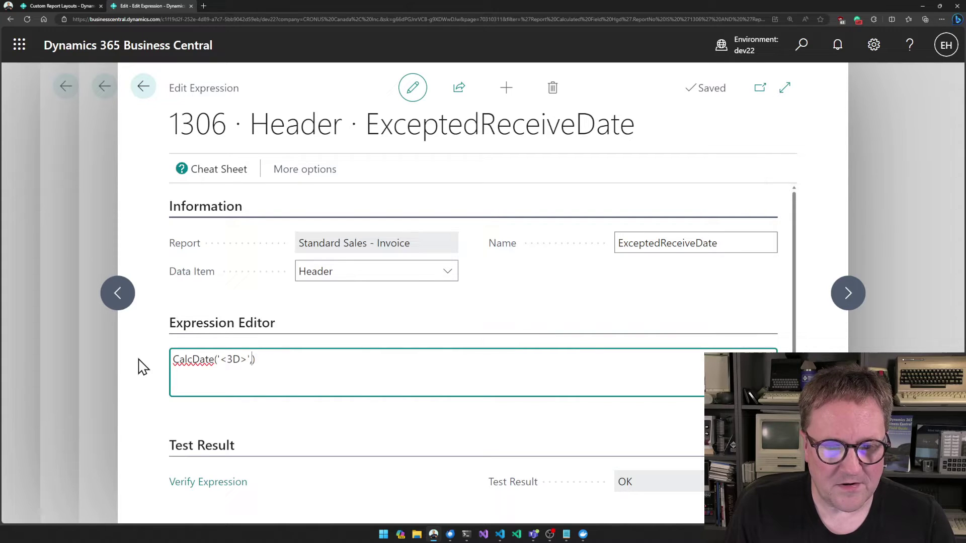
key(ctrl+v)
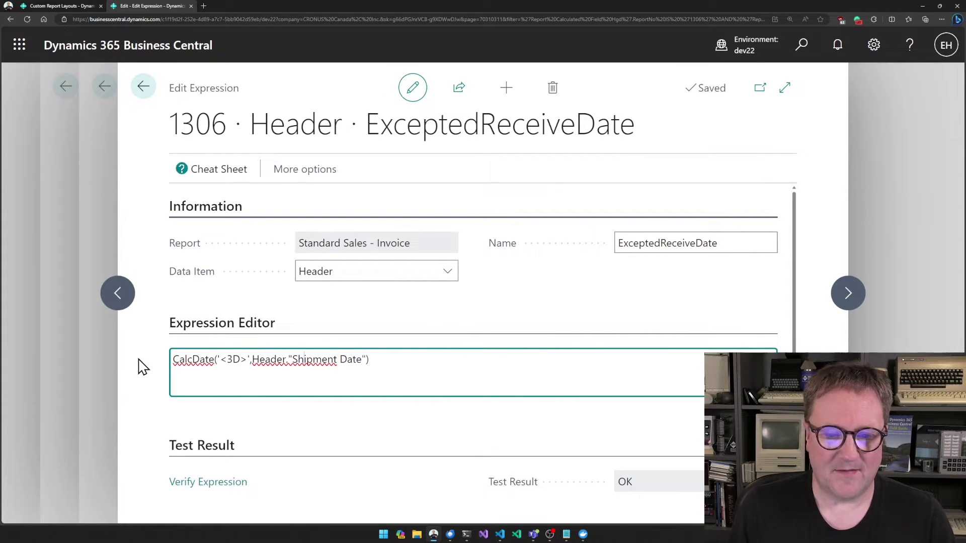
key(BackSpace)
text(%)
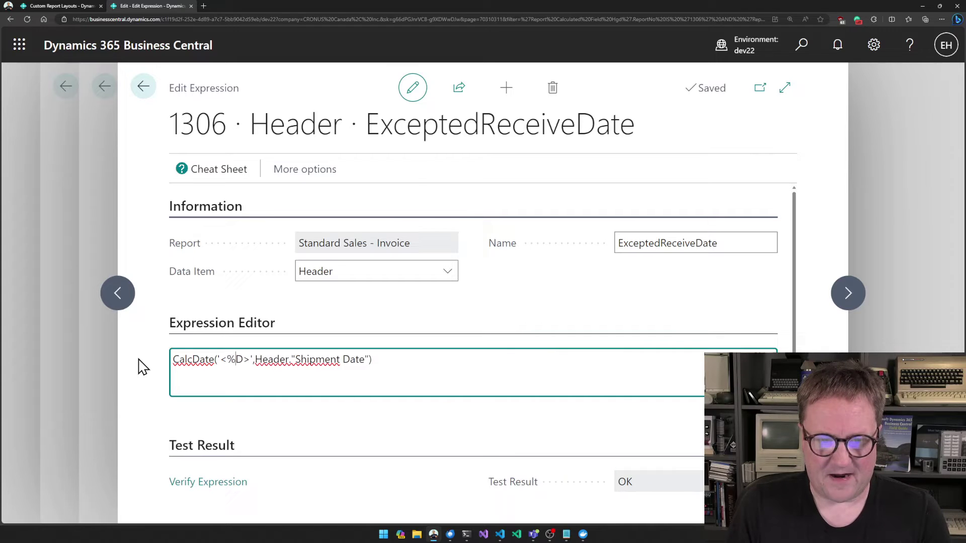
key(BackSpace)
text(5)
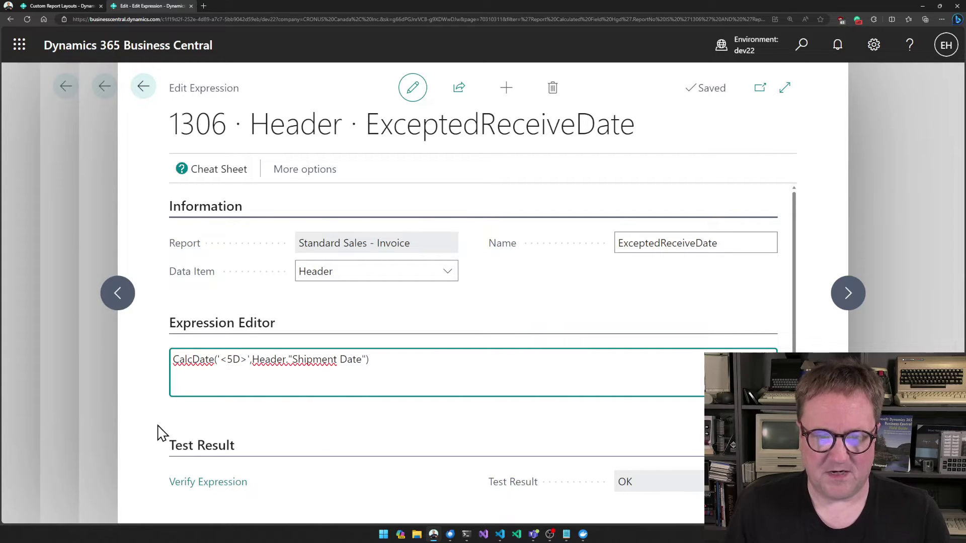
click(213, 484)
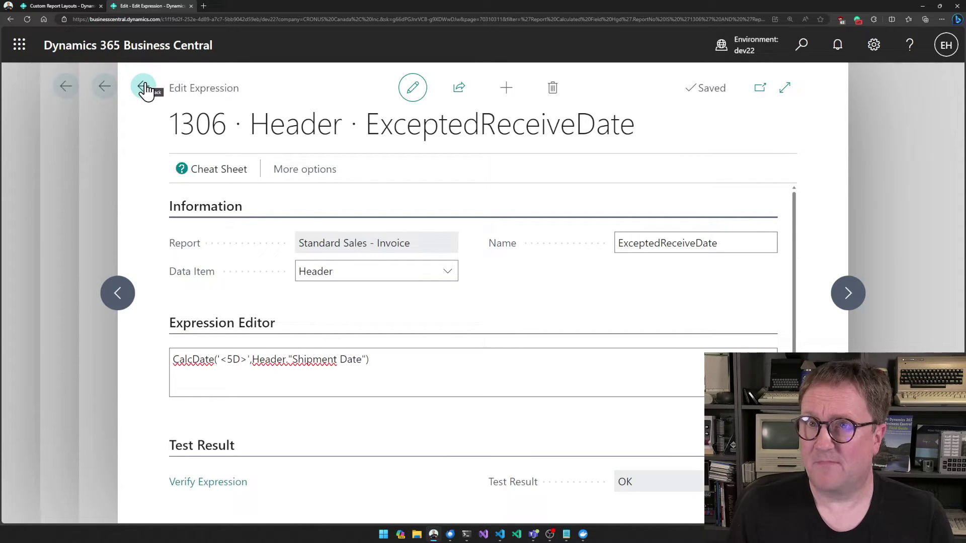
Step: Add a new calculated field row for report 1306 on the Line data item
click(144, 89)
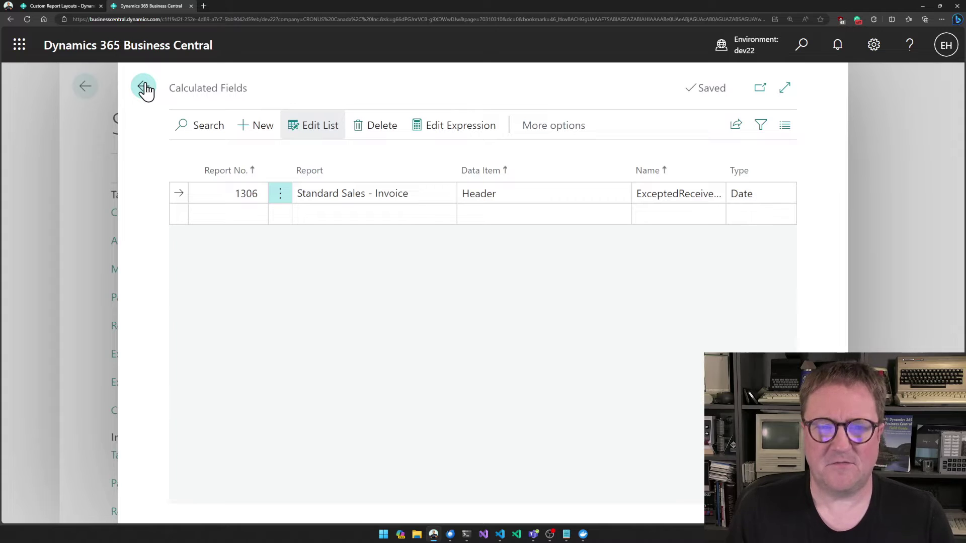
click(242, 218)
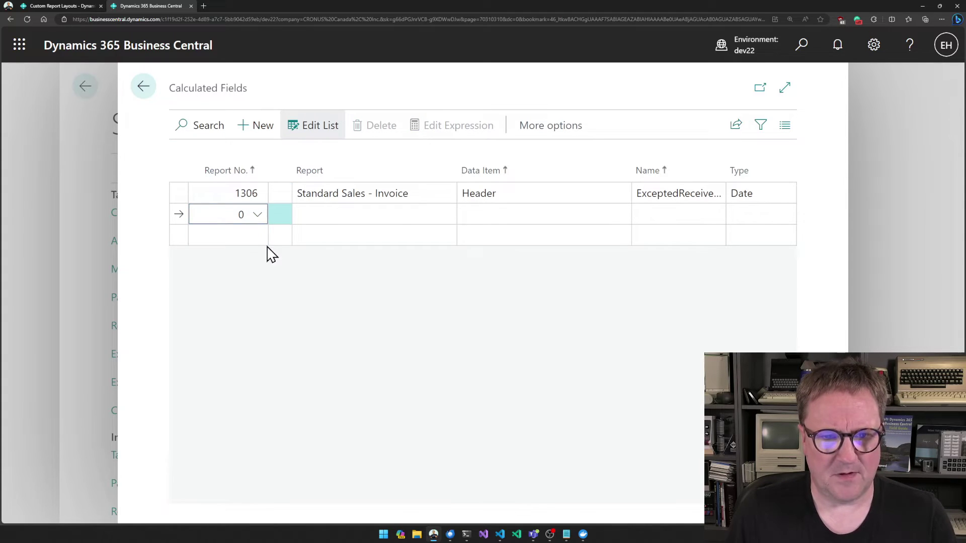
double_click(236, 212)
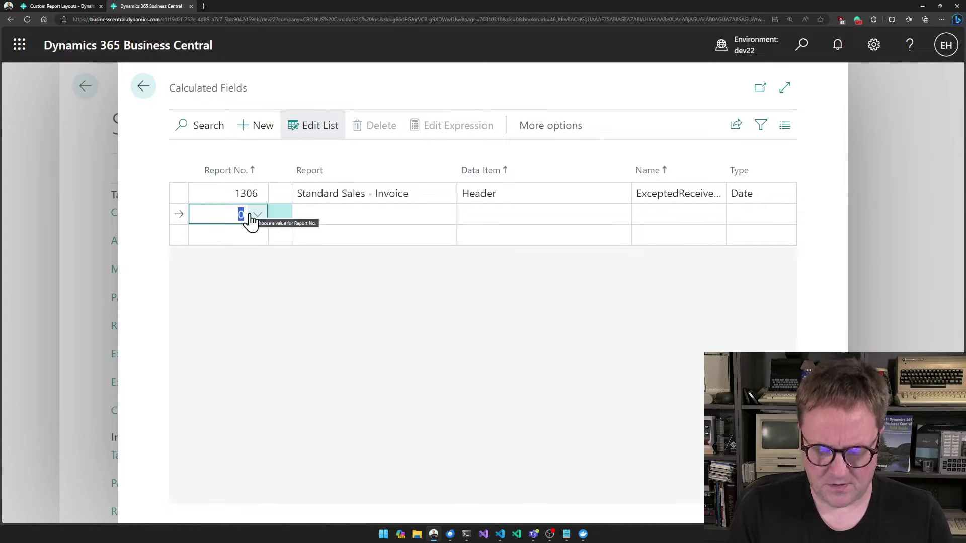
text(1306)
key(Tab)
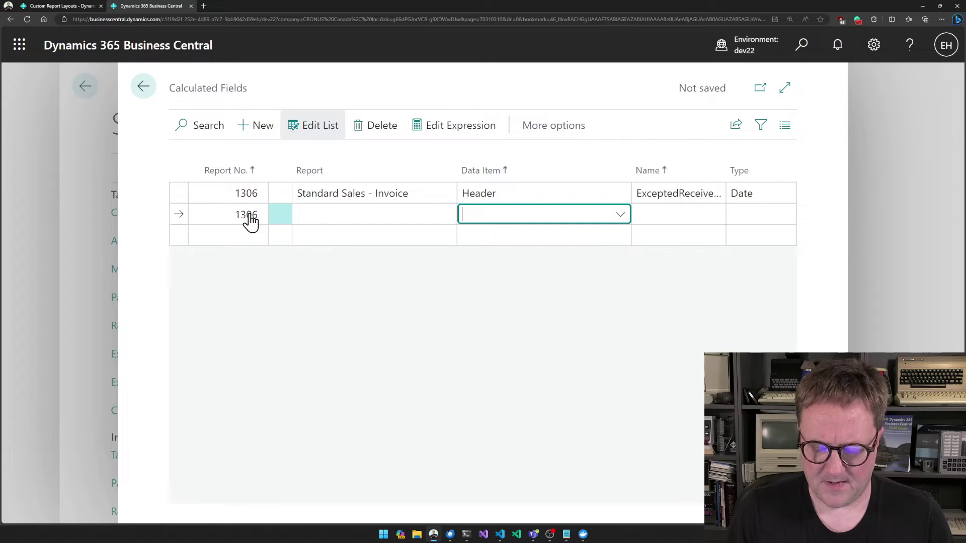
click(621, 216)
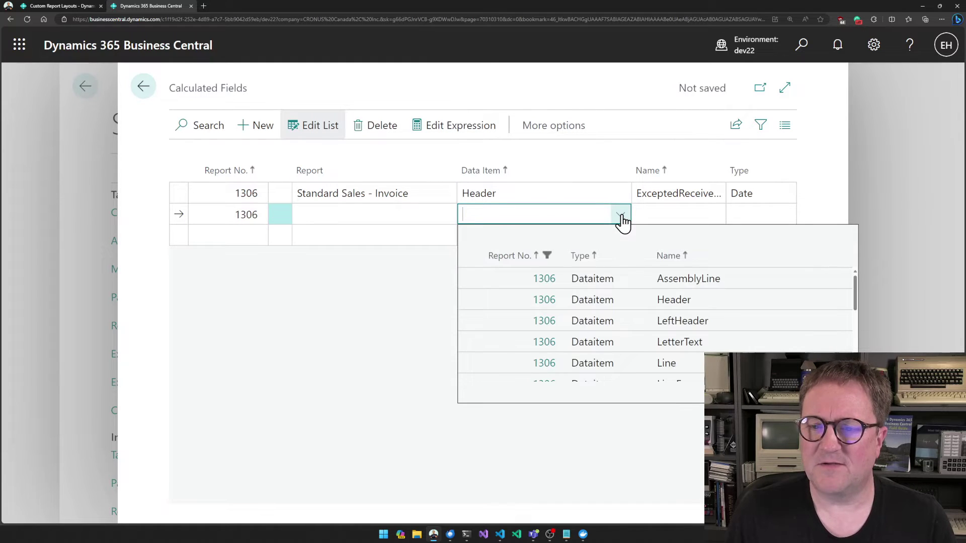
scroll(593, 338, down, 1)
click(604, 331)
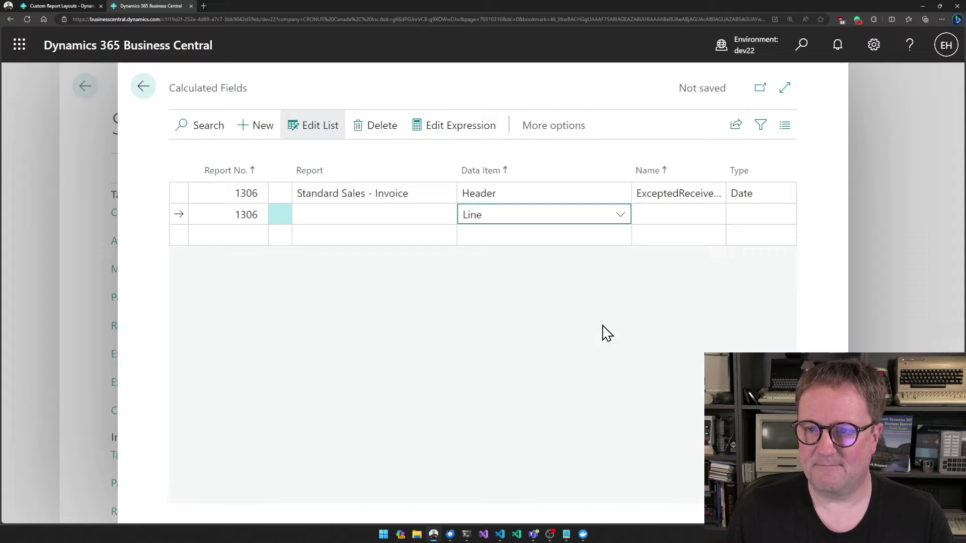
Step: Name the new field PackagingWeight and make it a Decimal
click(672, 210)
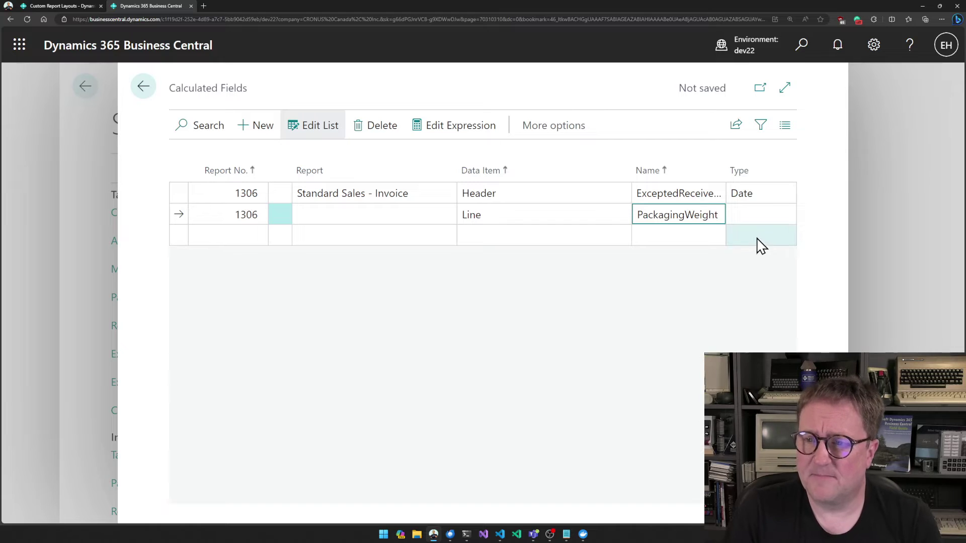
click(770, 215)
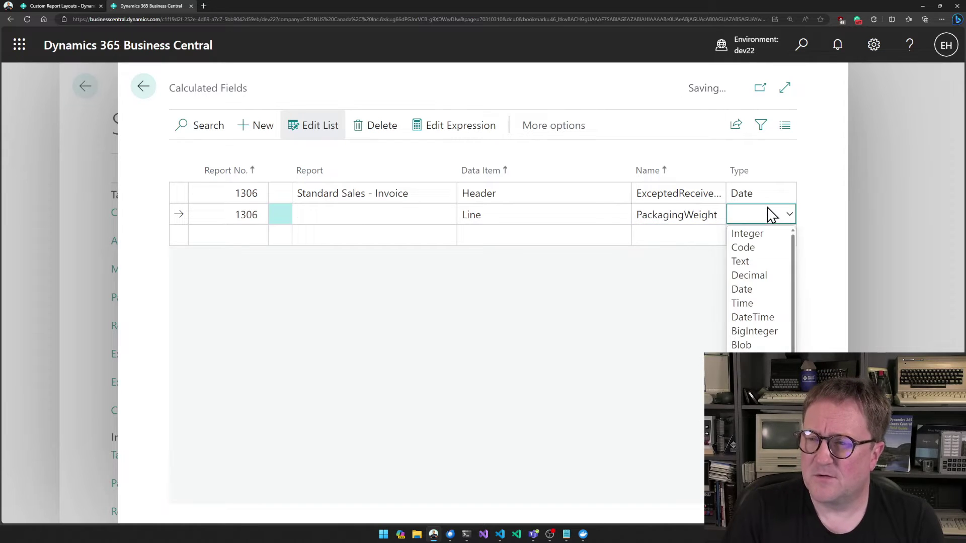
click(770, 282)
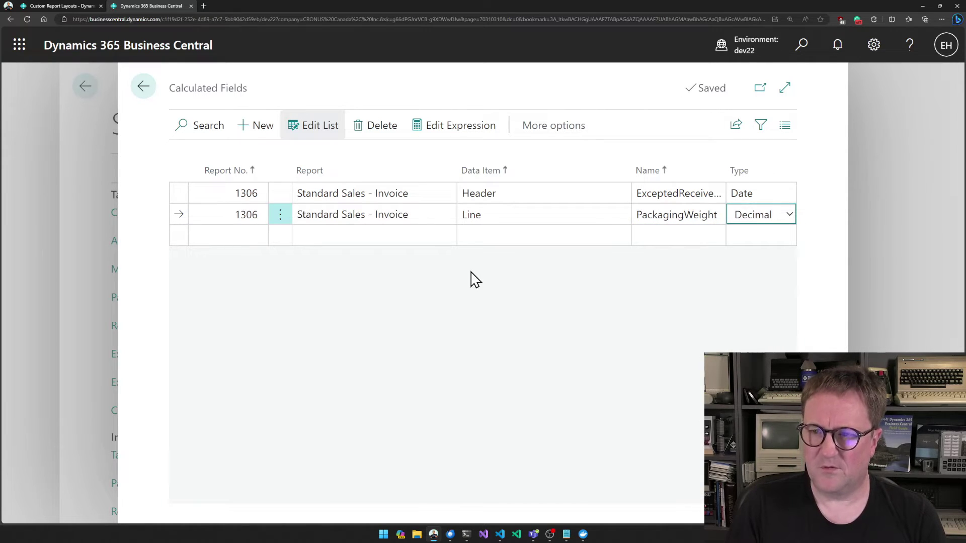
Step: Insert Line."Gross Weight" from the Cheat Sheet into PackagingWeight's expression
click(450, 134)
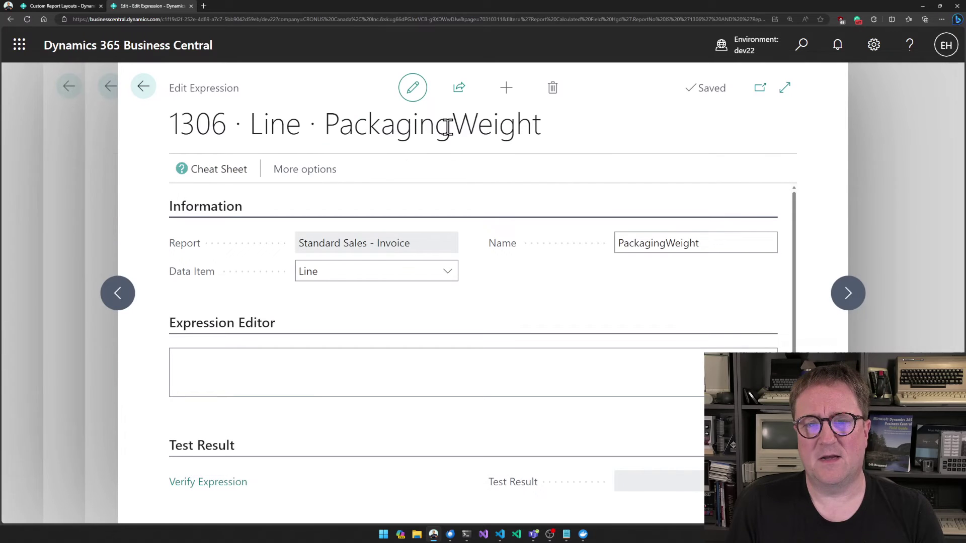
click(240, 357)
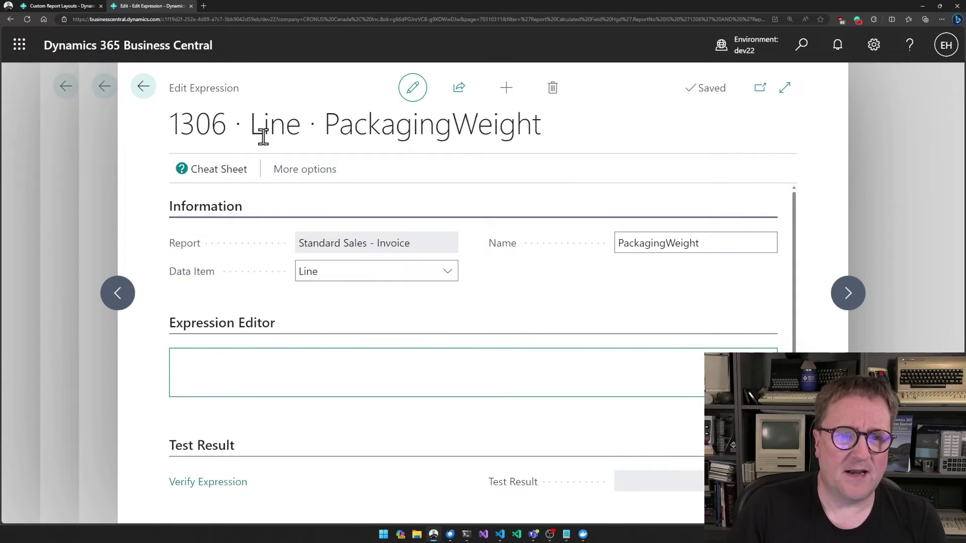
click(222, 171)
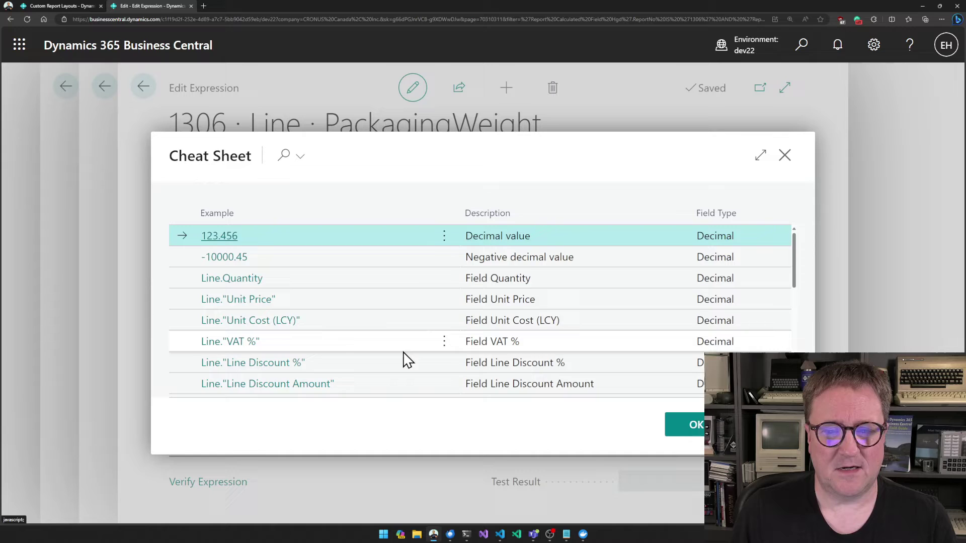
scroll(403, 361, down, 3)
scroll(403, 360, up, 3)
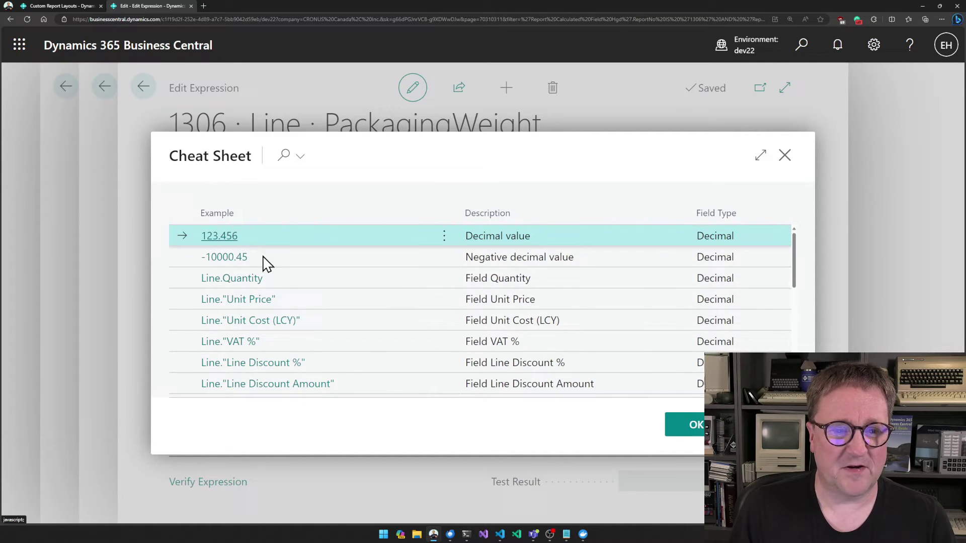
scroll(298, 368, down, 3)
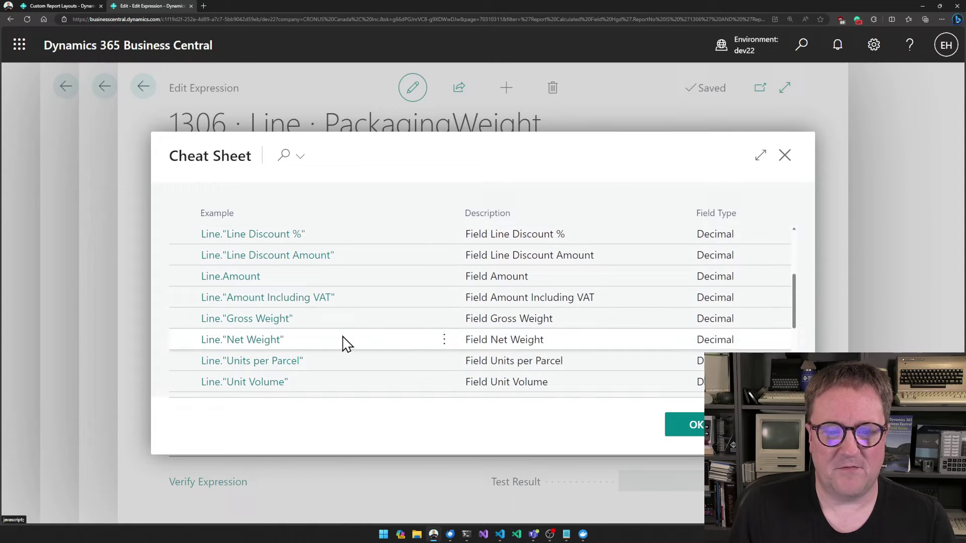
click(325, 324)
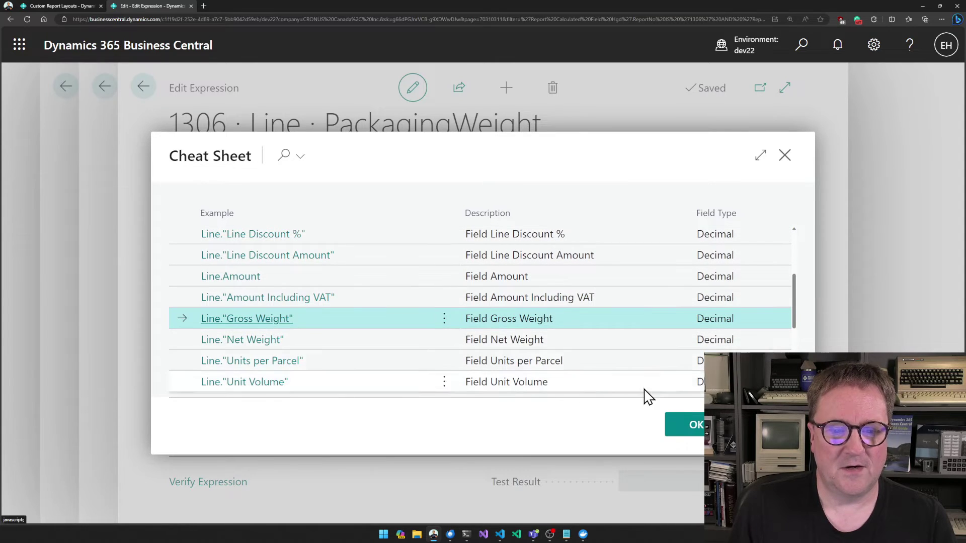
click(695, 425)
Step: Complete the expression as Line."Gross Weight"-Line."Net Weight", verify it, and go back
click(351, 360)
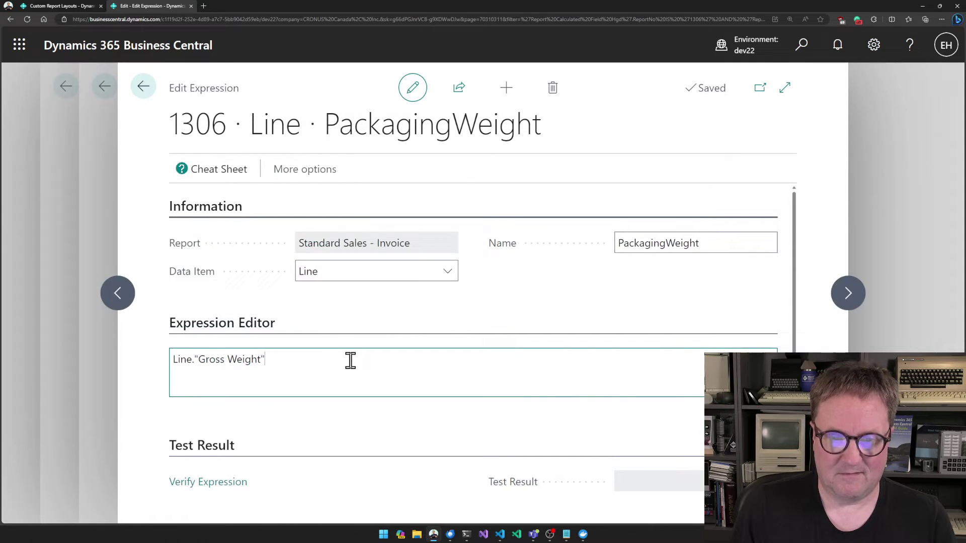
click(207, 177)
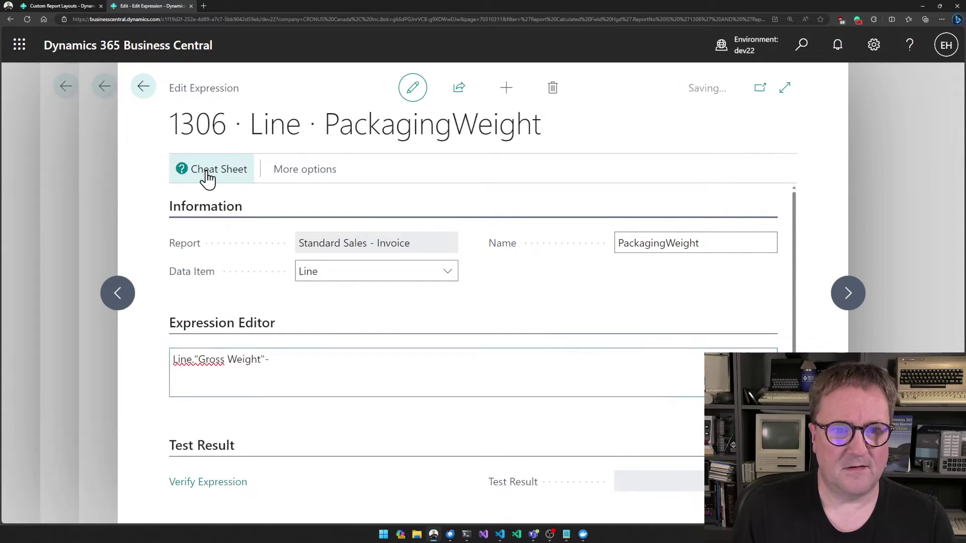
scroll(294, 370, down, 3)
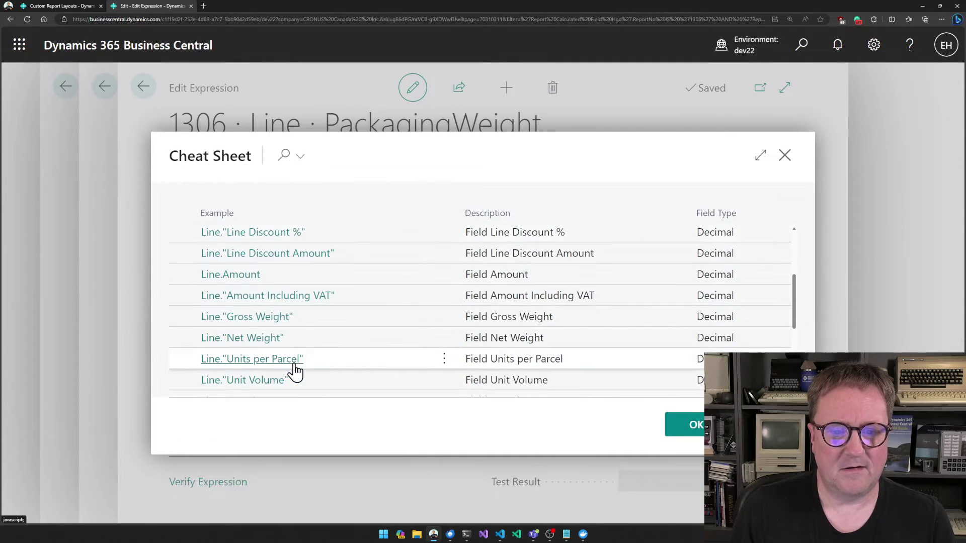
click(304, 339)
click(699, 425)
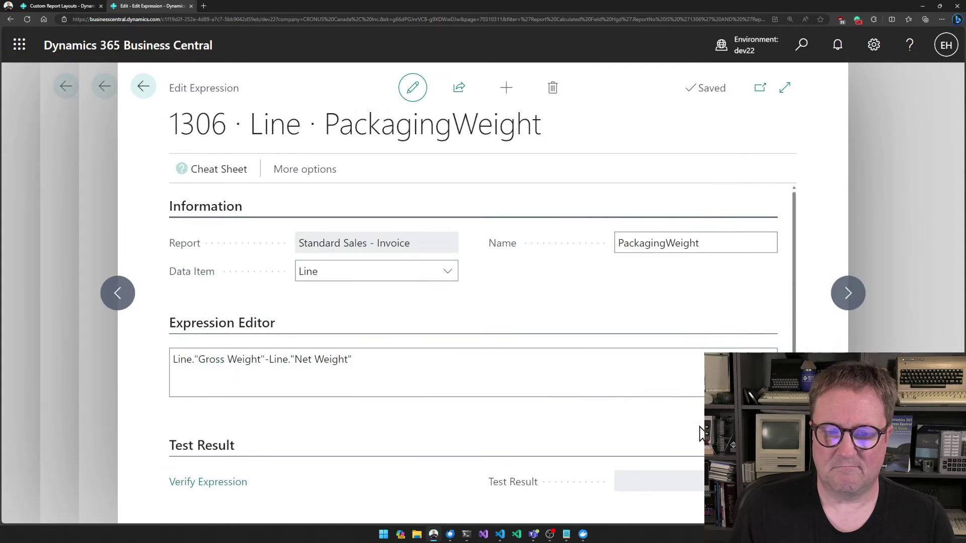
click(224, 486)
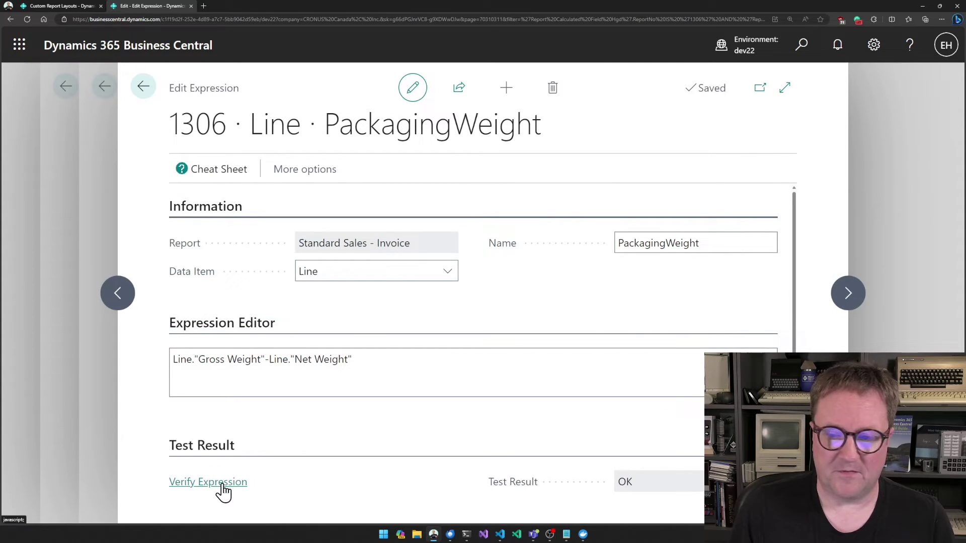
click(147, 94)
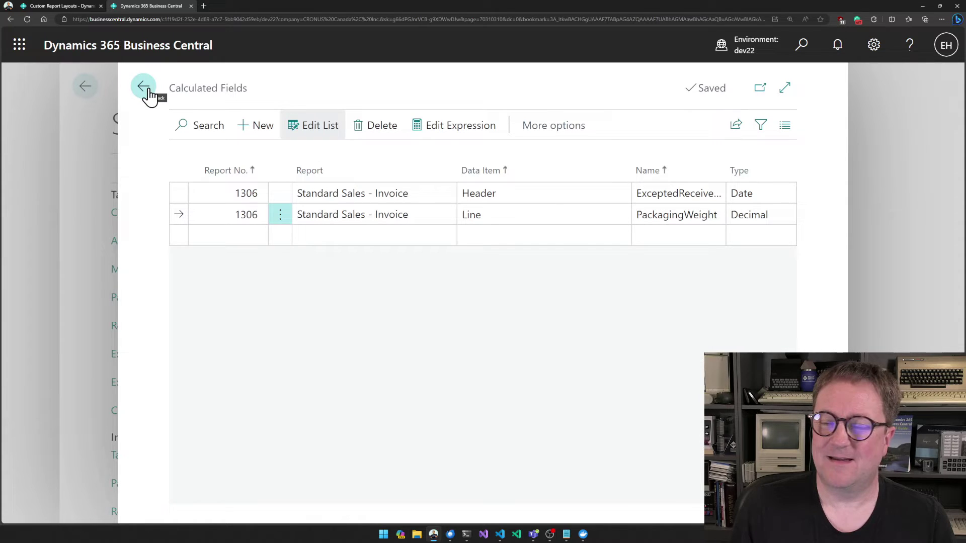
Step: Leave the Calculated Fields list for the Simple Object Designer home page
click(148, 93)
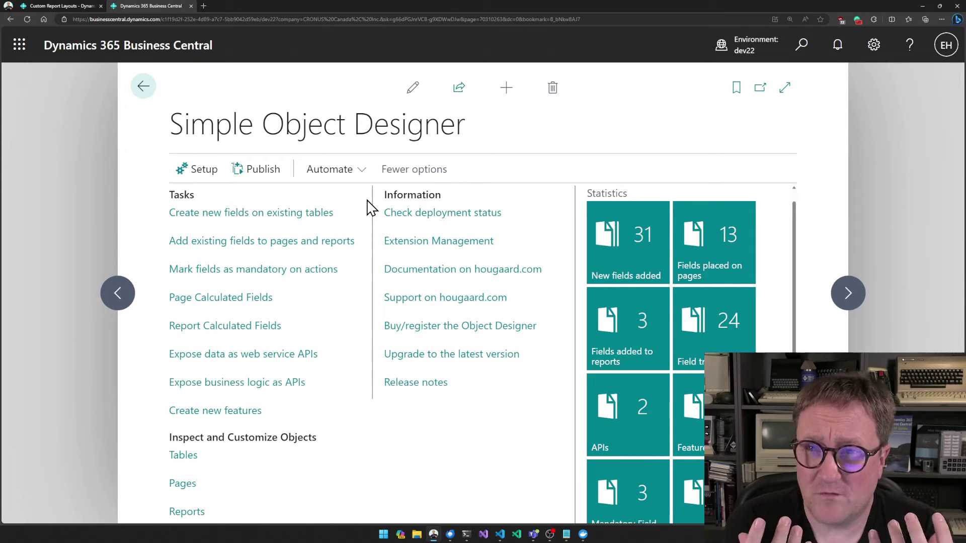
scroll(420, 423, down, 1)
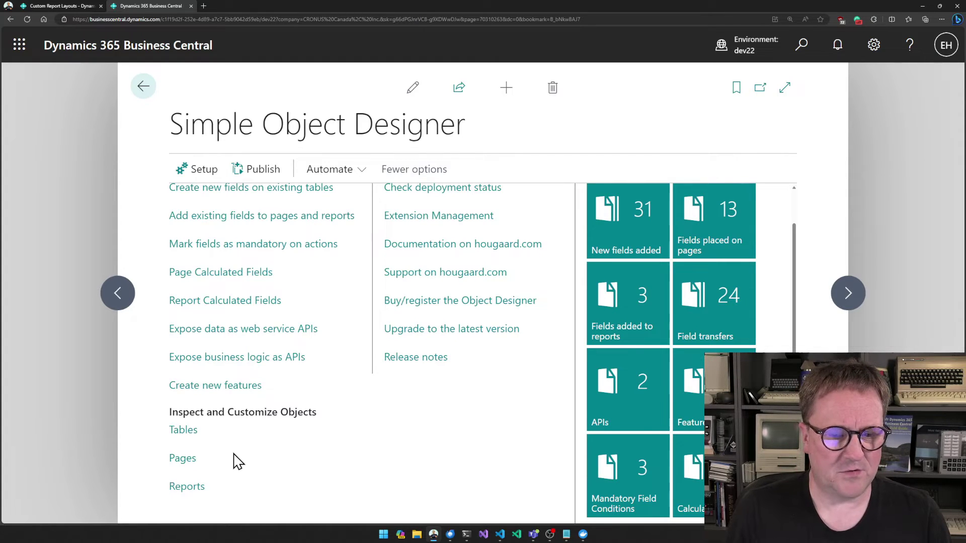
Step: Publish the customizations extension to this environment
click(261, 168)
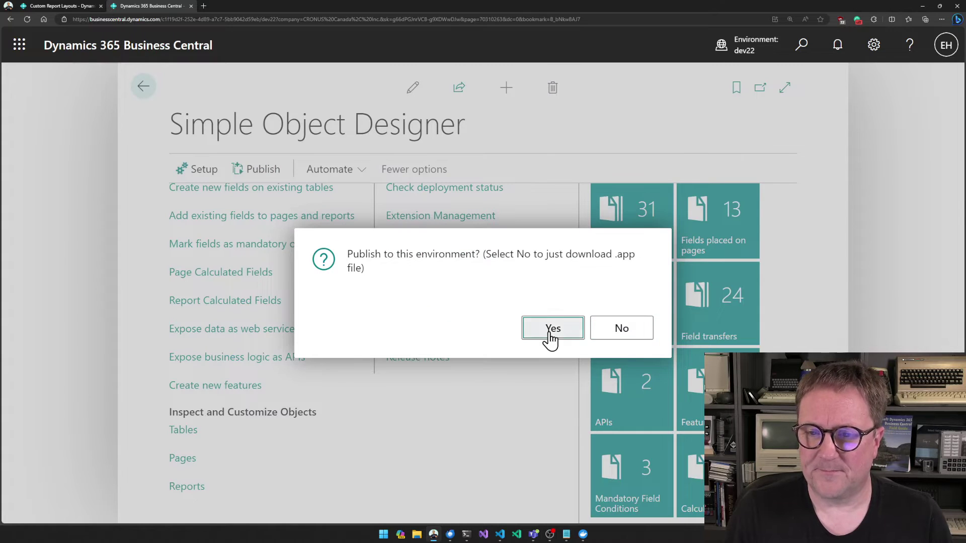
click(552, 329)
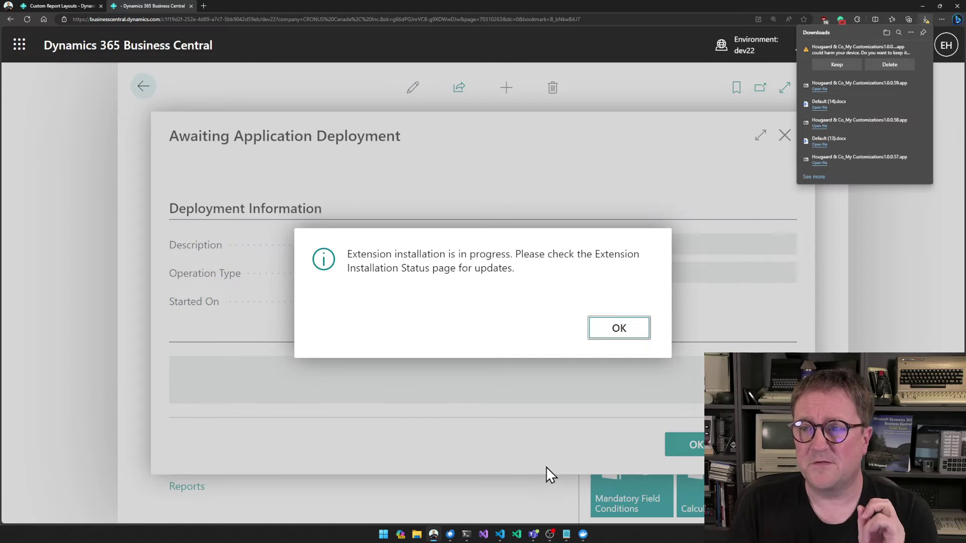
Step: Keep the downloaded package and acknowledge messages until My Customizations deployment shows Completed
click(835, 63)
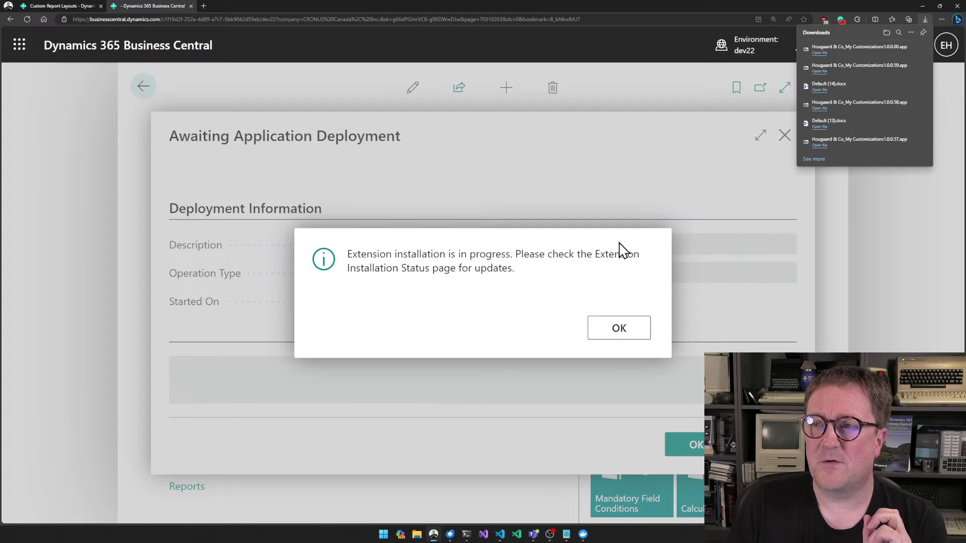
click(627, 328)
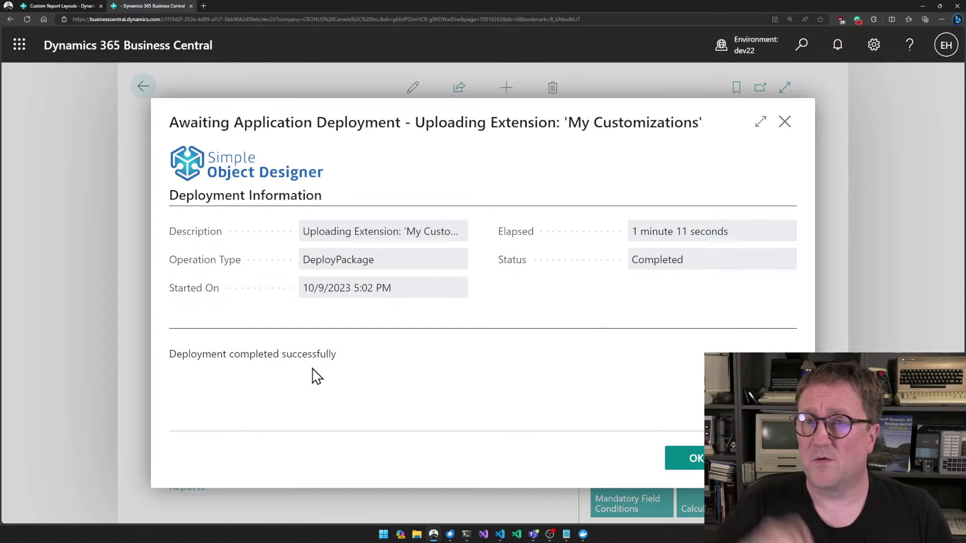
click(693, 460)
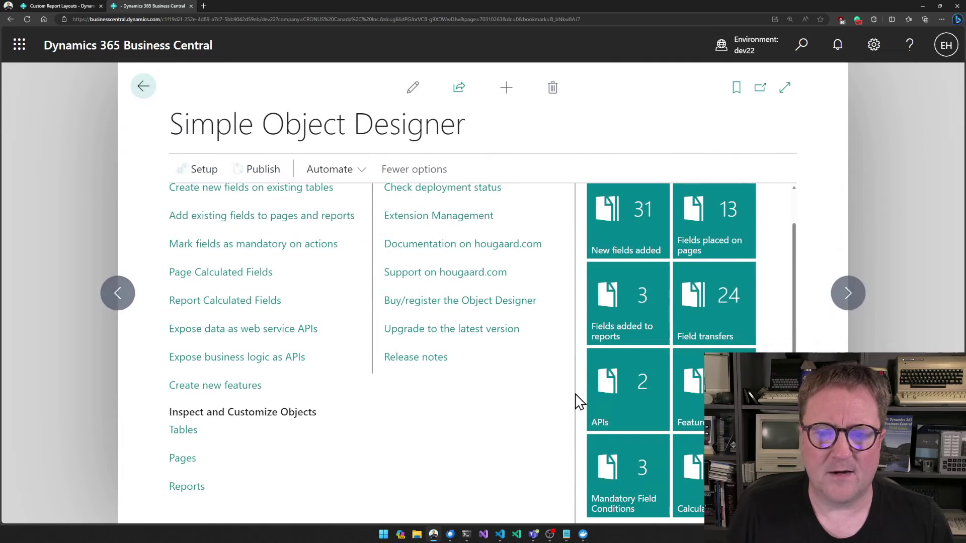
Step: Reload the Custom Report Layouts list and bring up the Layout menu for Sales Invoice - Blue
click(60, 5)
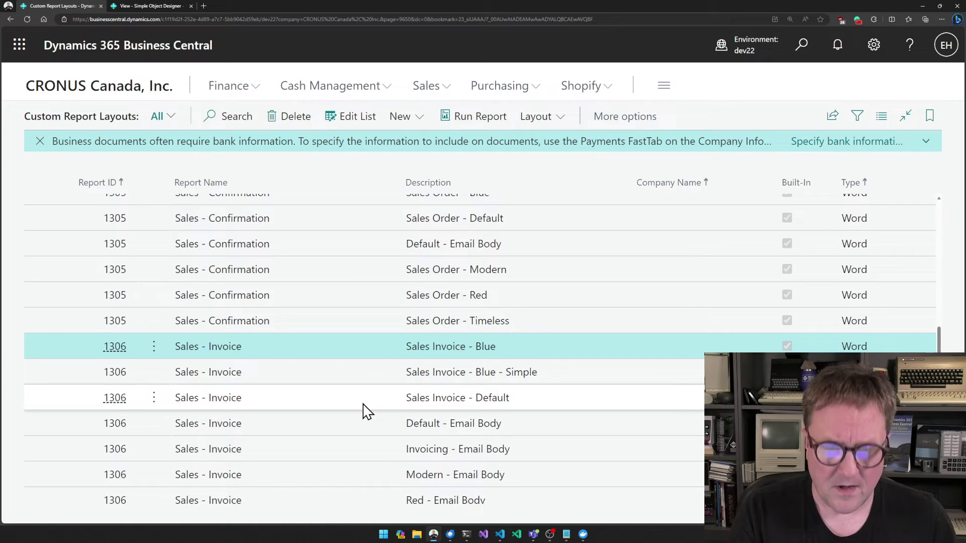
key(F5)
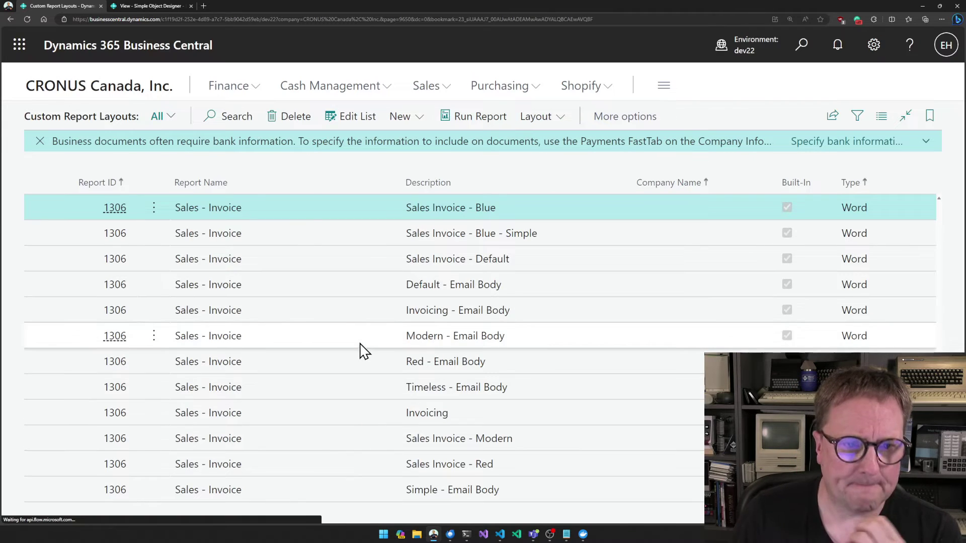
scroll(364, 351, up, 2)
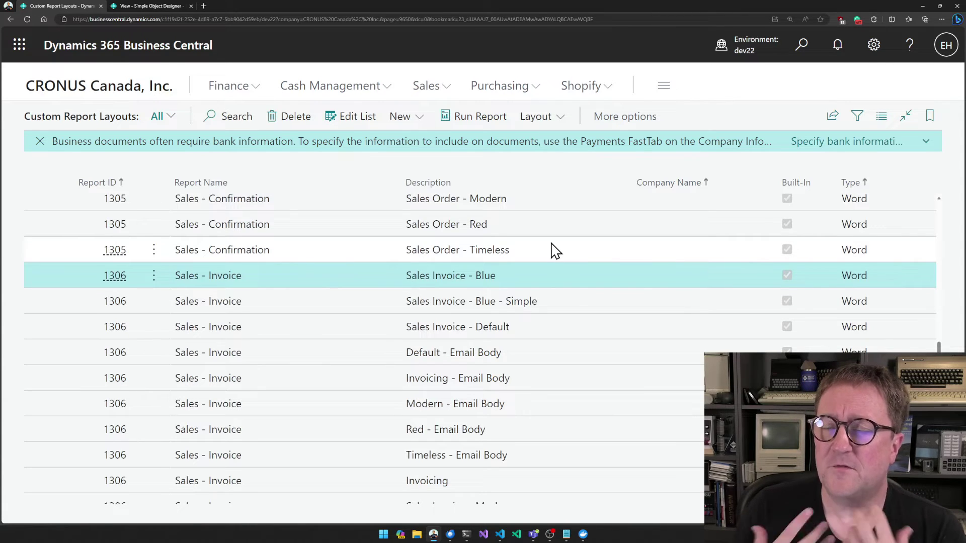
click(540, 124)
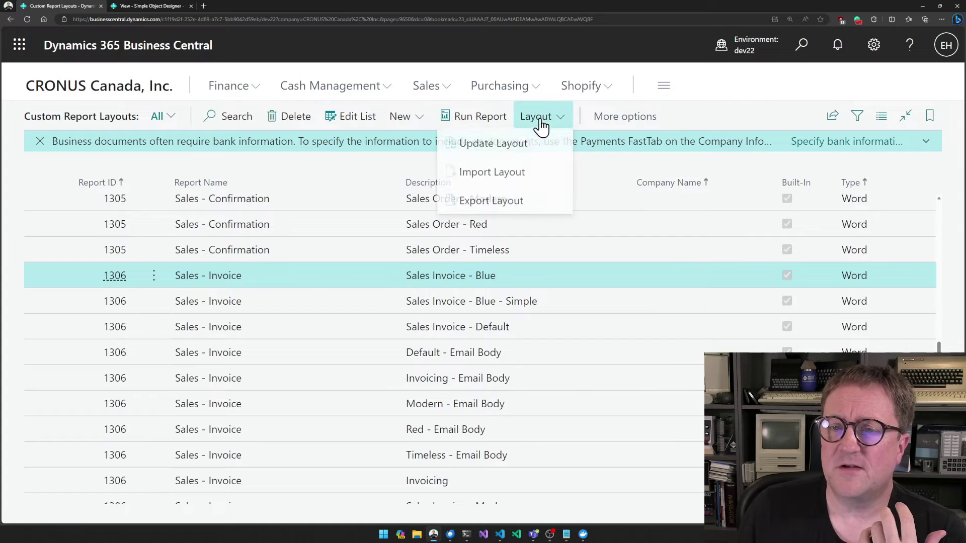
Step: Update the Sales Invoice - Blue layout by creating a modified copy of it
click(519, 149)
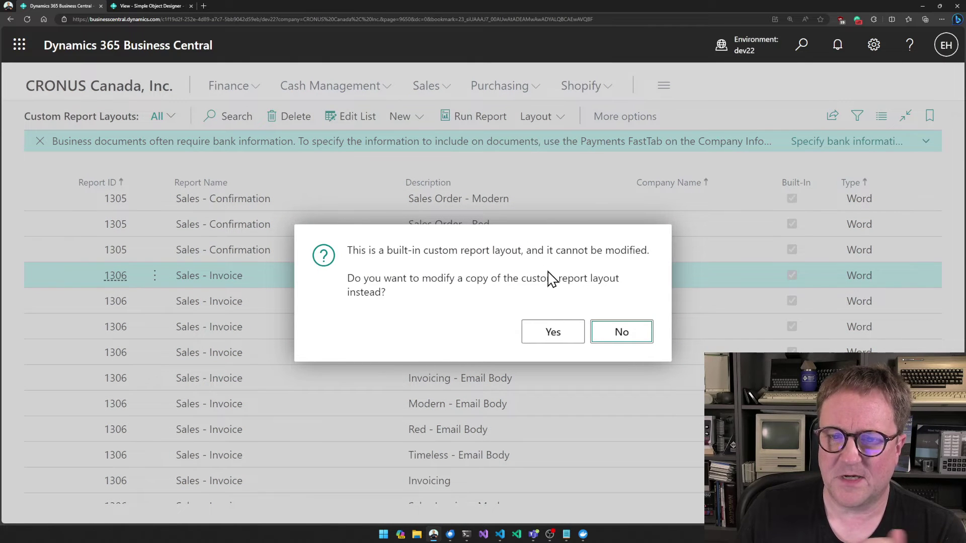
click(553, 332)
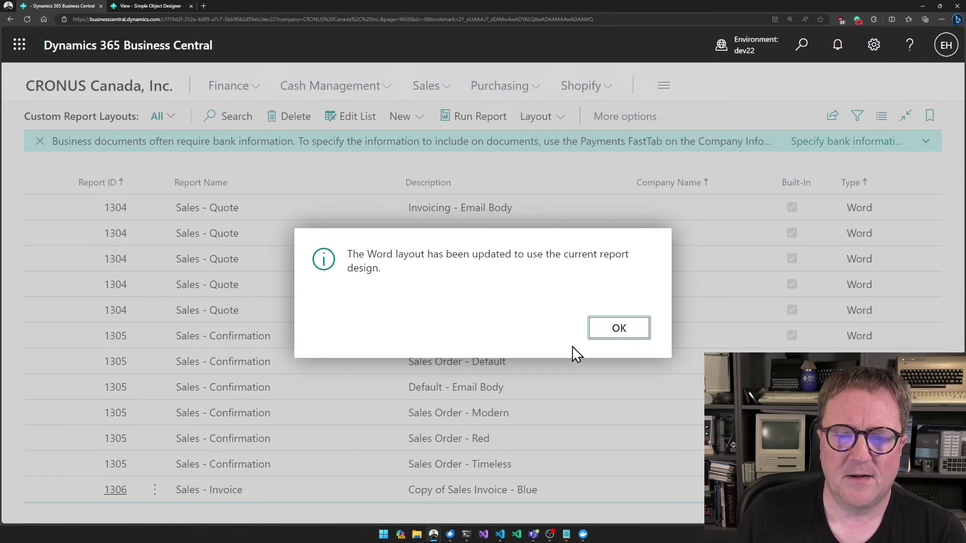
click(617, 331)
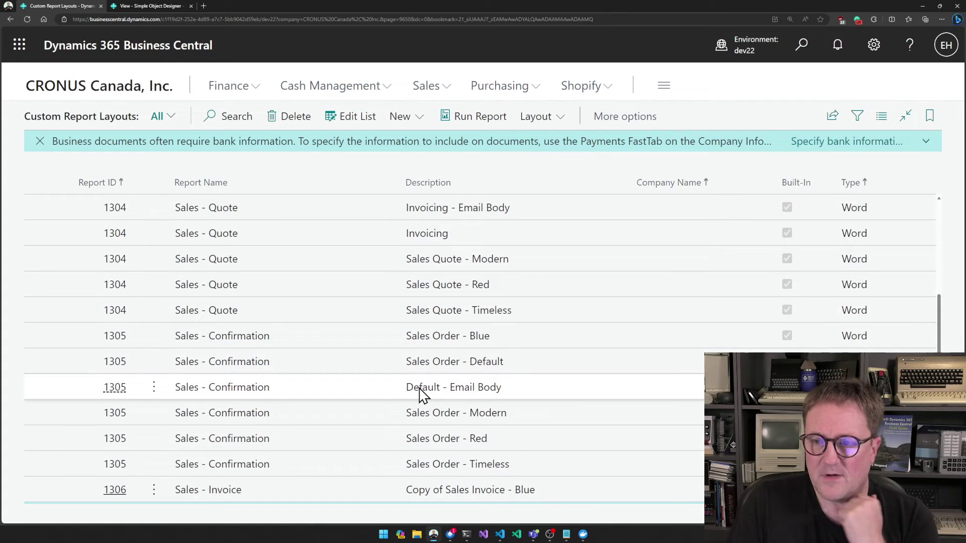
Step: Export the Copy of Sales Invoice - Blue layout and open Default (15).docx in Word
scroll(422, 395, down, 5)
click(348, 263)
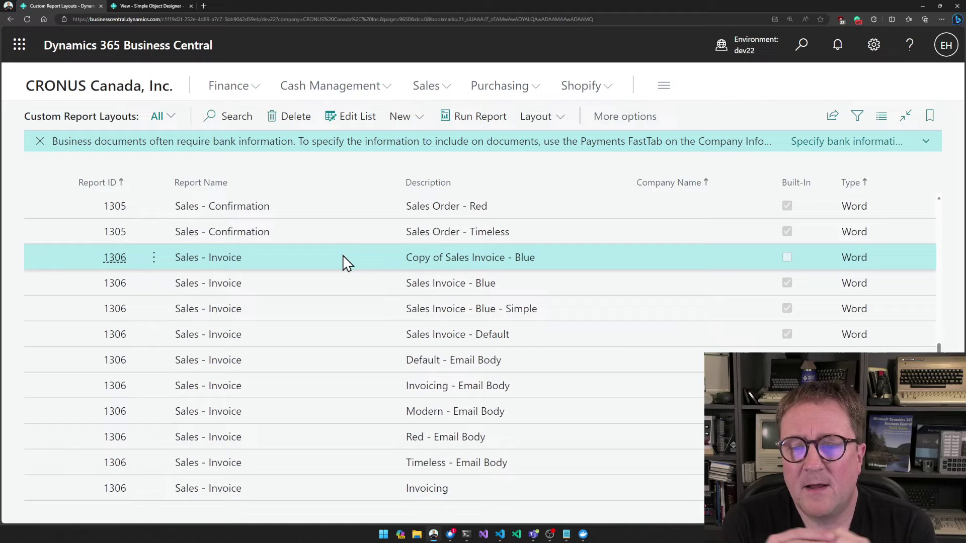
click(533, 124)
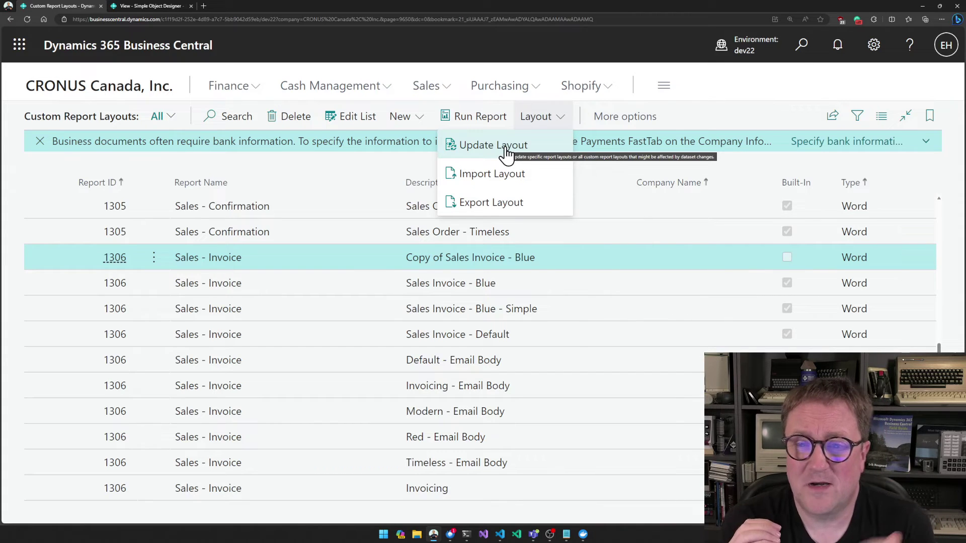
click(505, 205)
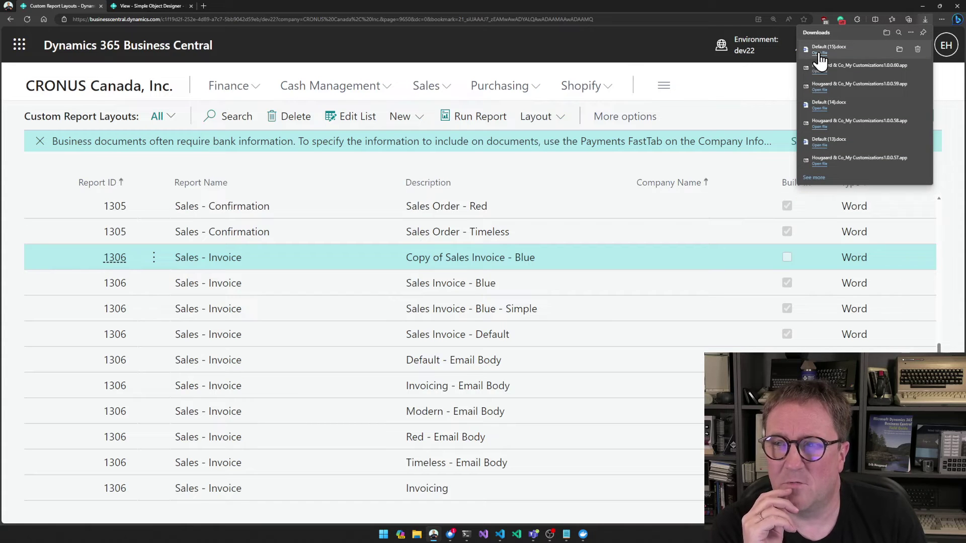
click(819, 52)
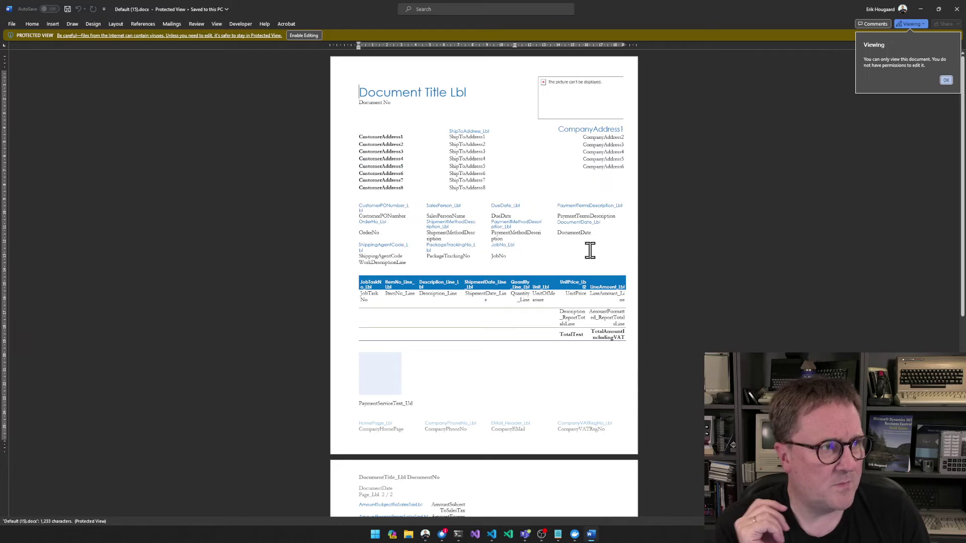
Step: Enable editing, turn on the Developer tab and show the XML Mapping Pane
click(302, 36)
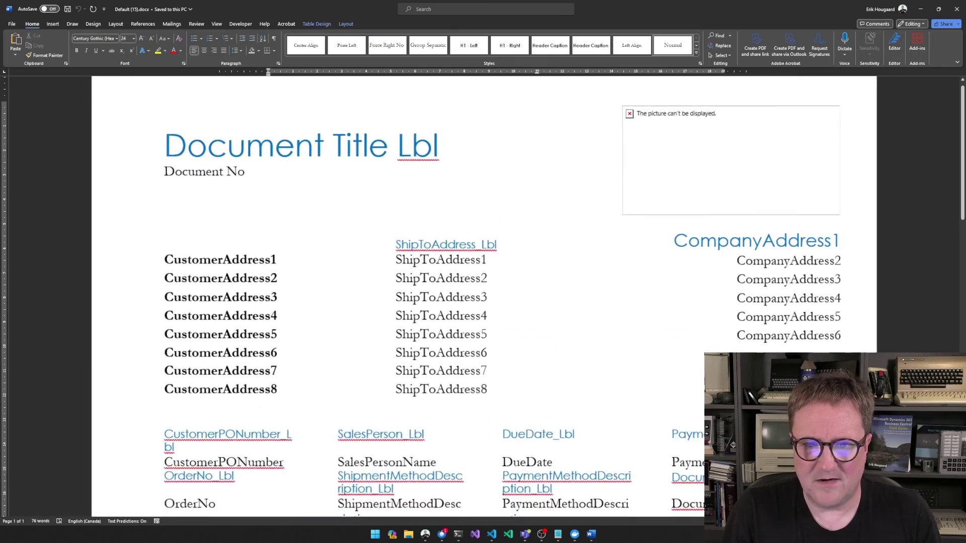
scroll(430, 297, down, 5)
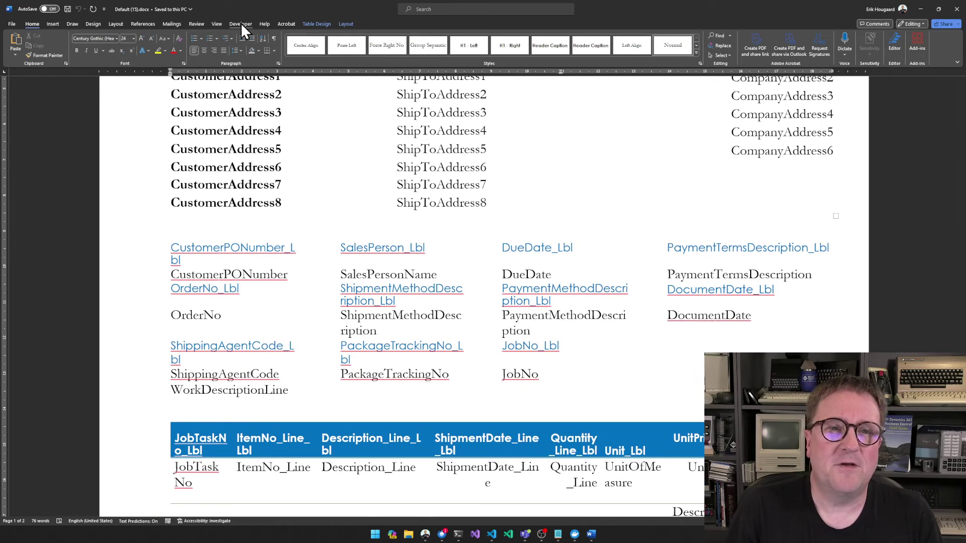
click(242, 24)
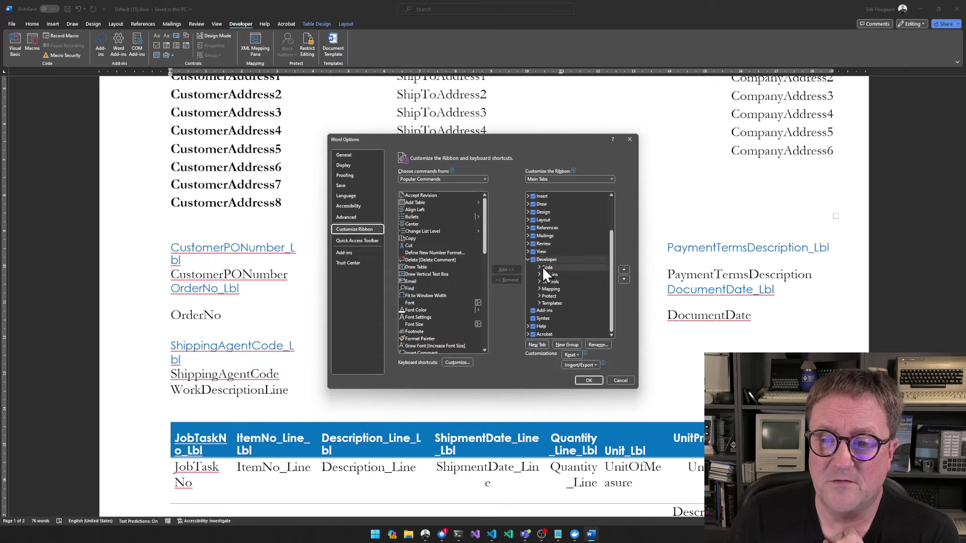
click(622, 381)
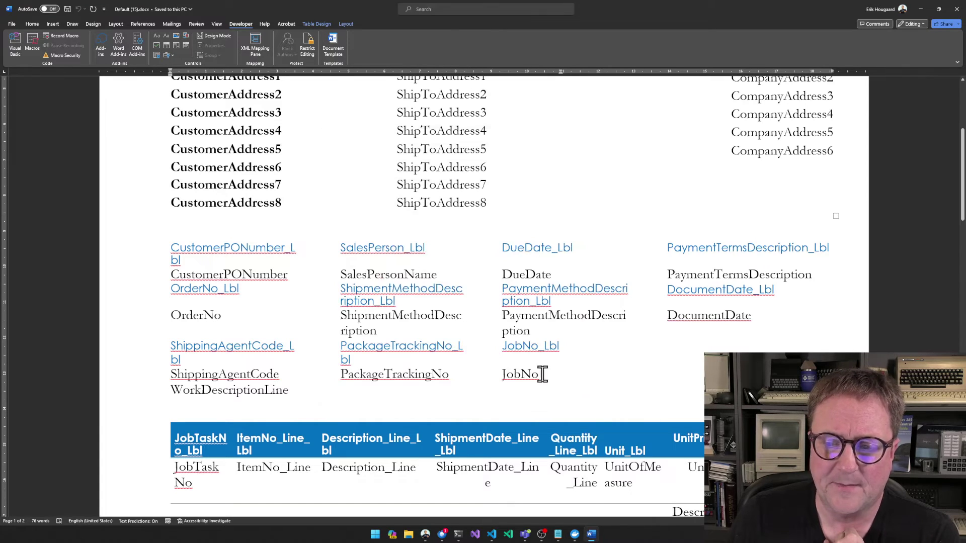
click(258, 36)
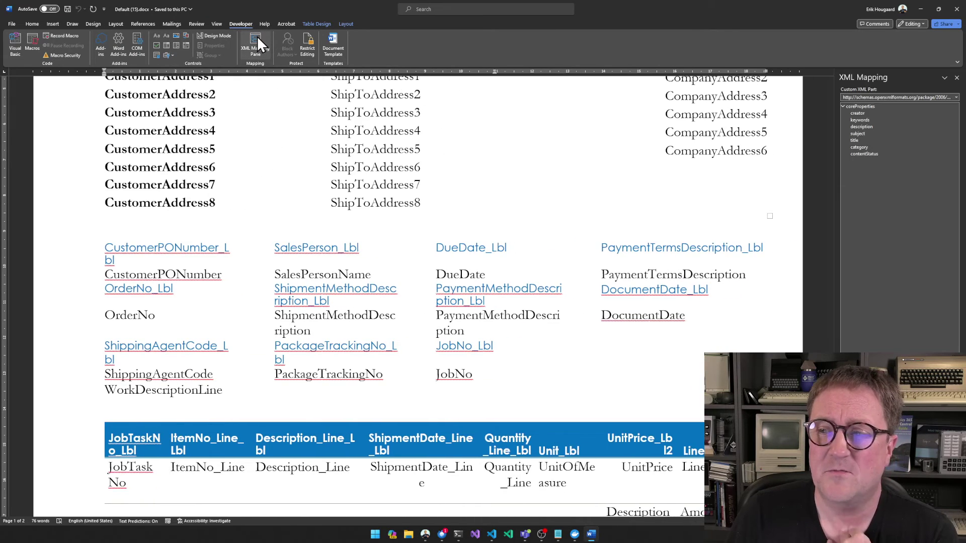
Step: Type the 'Excepted Arrival Date' label in the empty cell below DocumentDate
click(612, 344)
text(Excepted Ar)
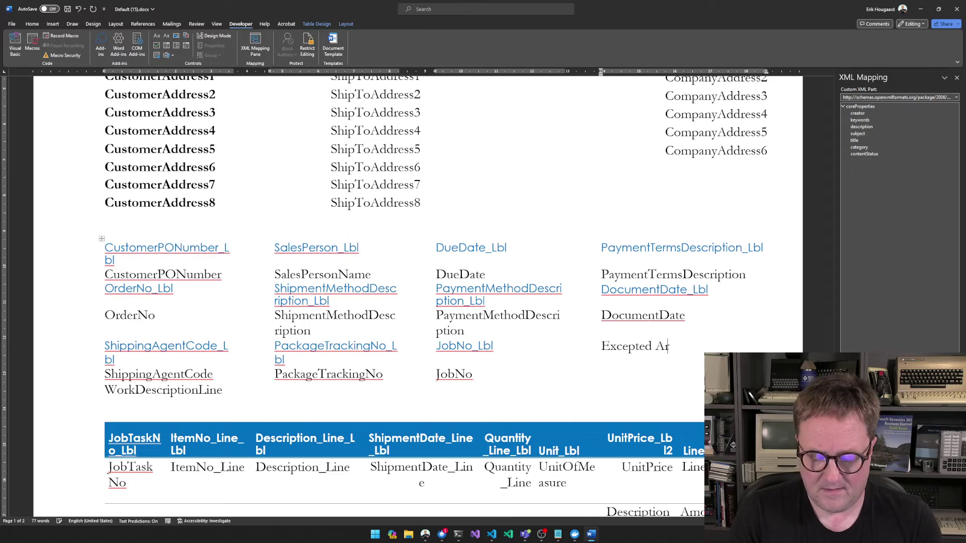
text(rival DAte)
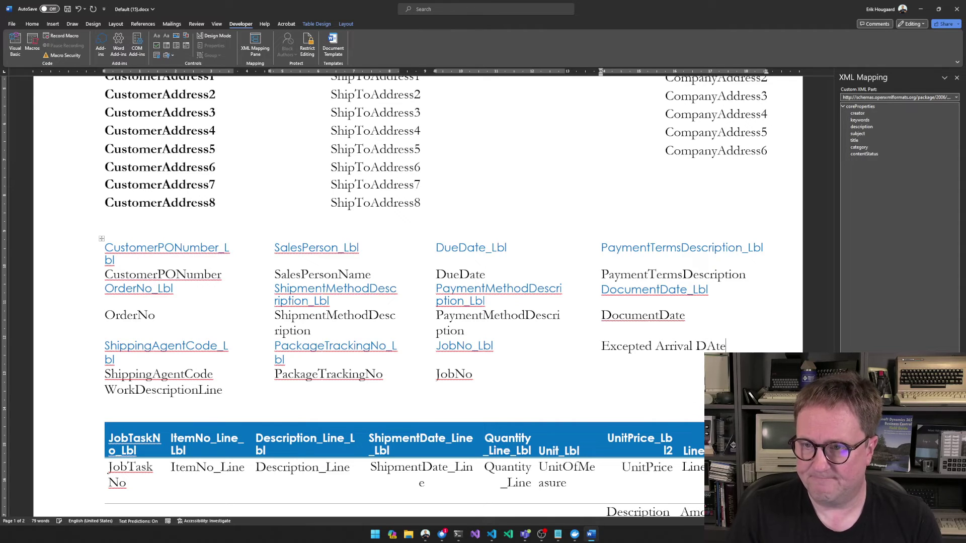
text(ate)
key(Return)
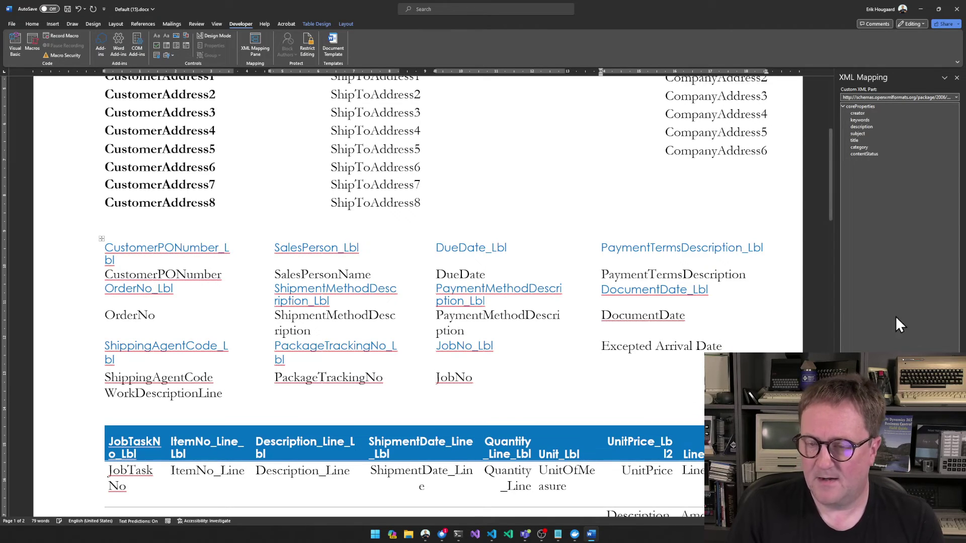
Step: Insert ExceptedReceiveDate_Header_SOD from the Standard_Sales_Invoice part as a plain-text field
click(862, 96)
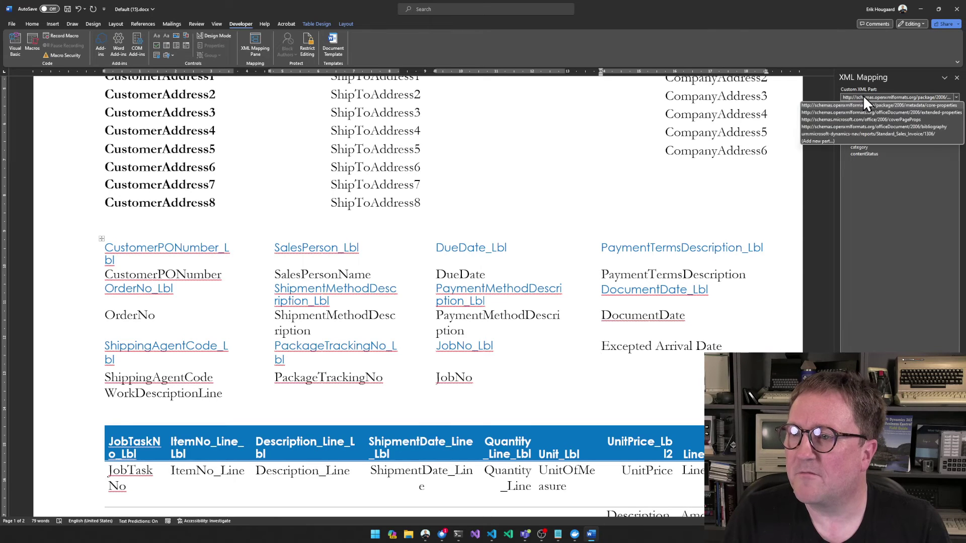
click(897, 134)
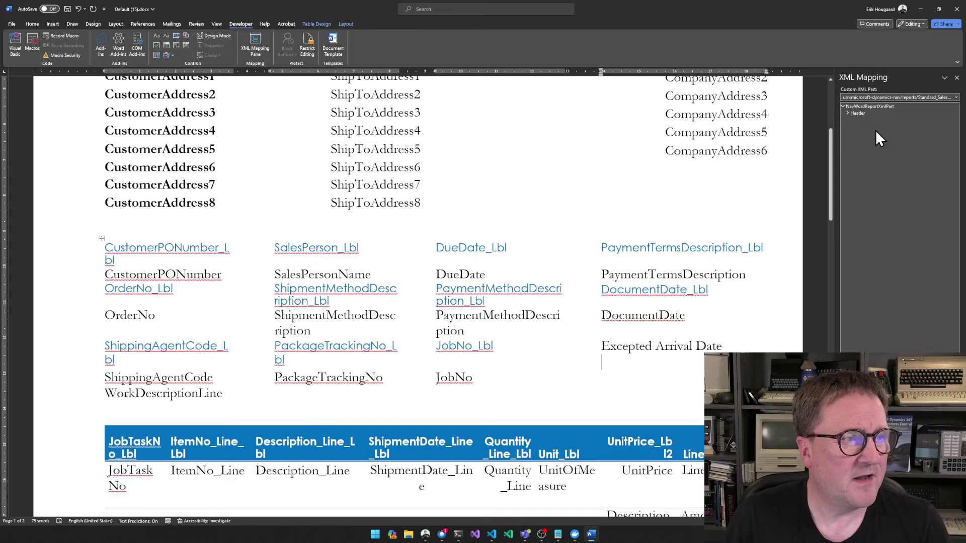
click(848, 113)
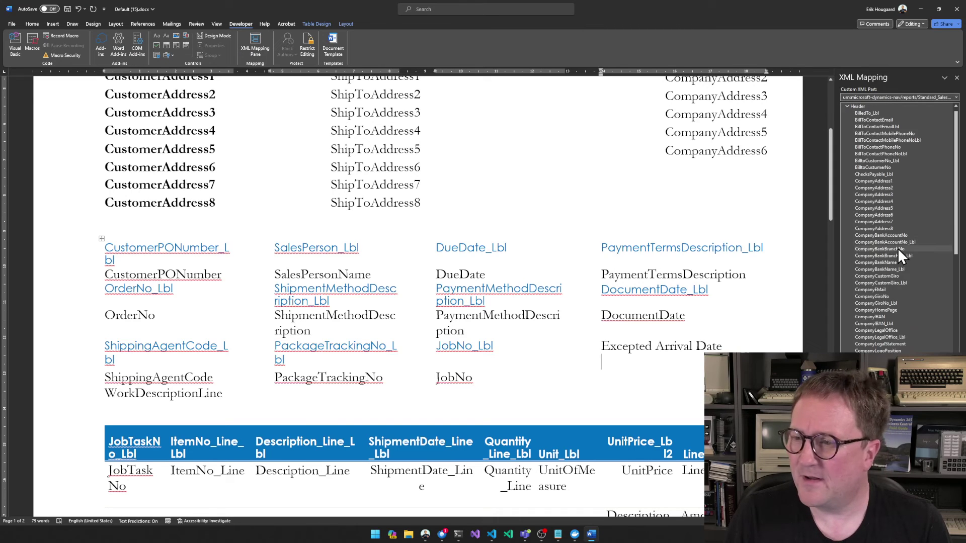
scroll(898, 249, down, 5)
scroll(898, 248, down, 3)
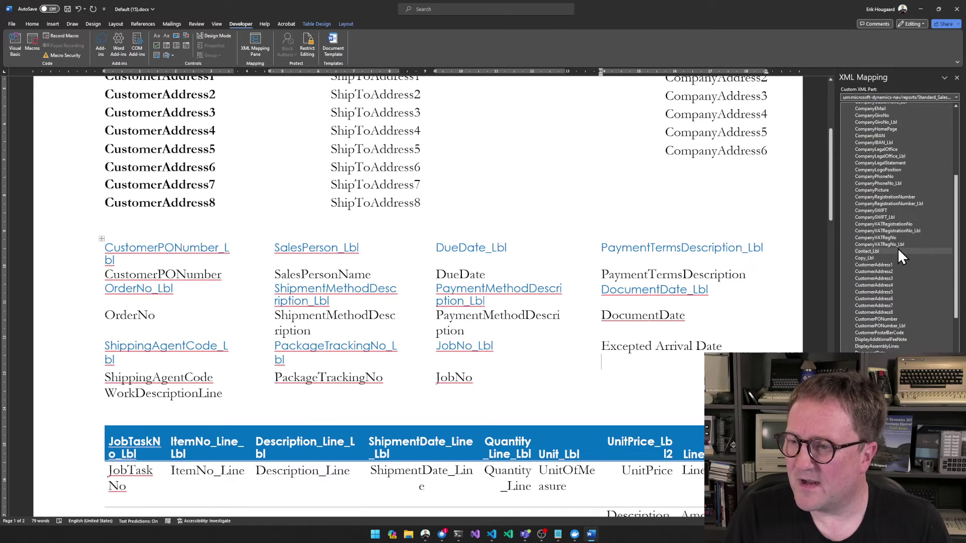
scroll(878, 319, down, 4)
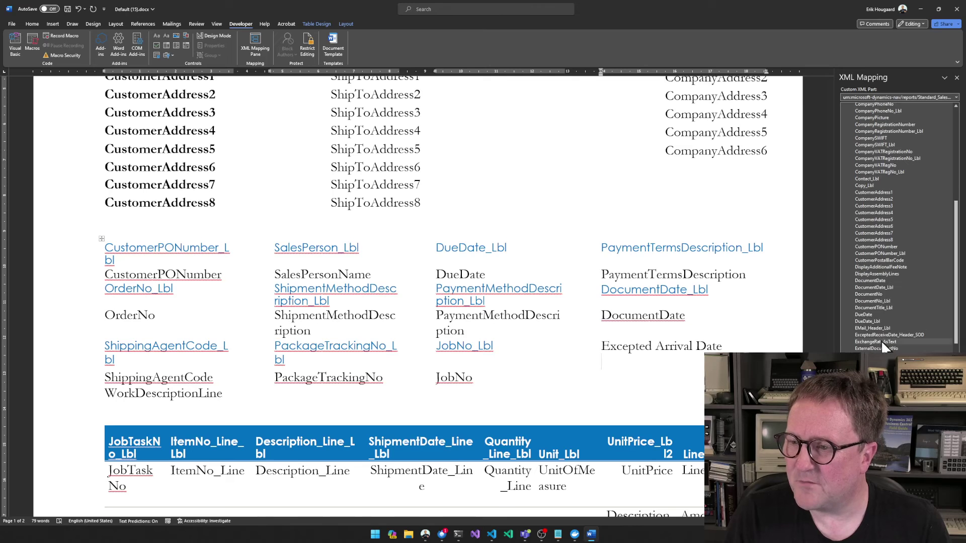
scroll(881, 341, down, 2)
scroll(887, 275, down, 1)
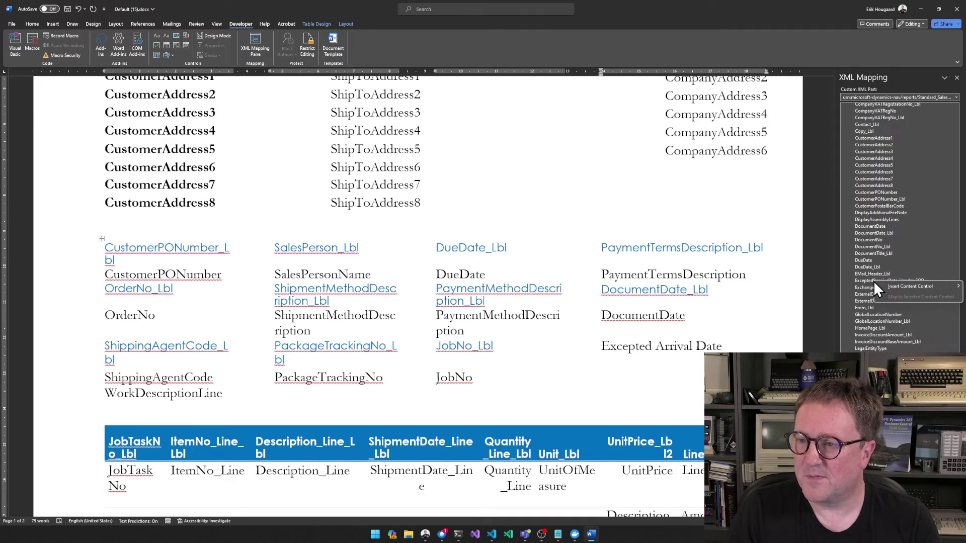
right_click(874, 281)
mouse_move(885, 286)
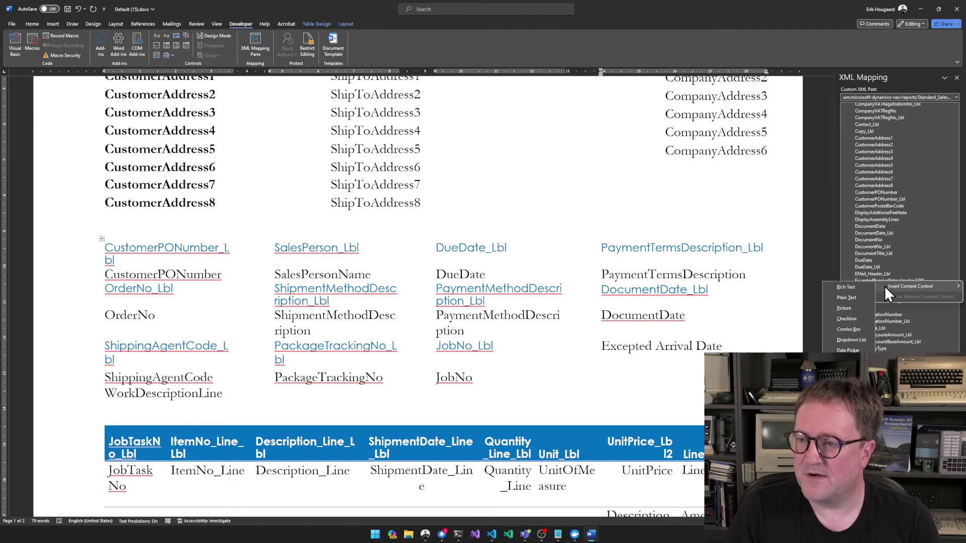
click(852, 298)
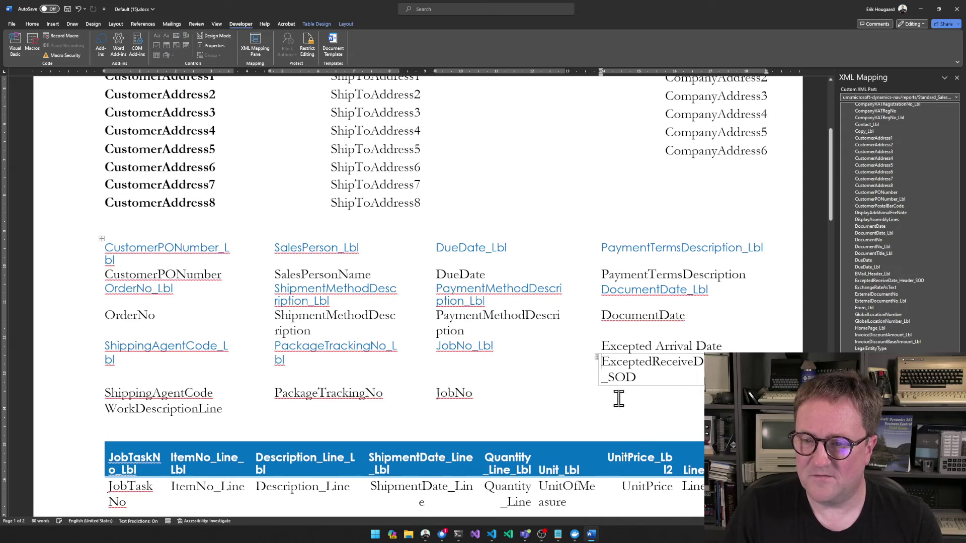
Step: Delete the ShipmentDate heading and line content controls from the invoice line table
scroll(579, 382, down, 4)
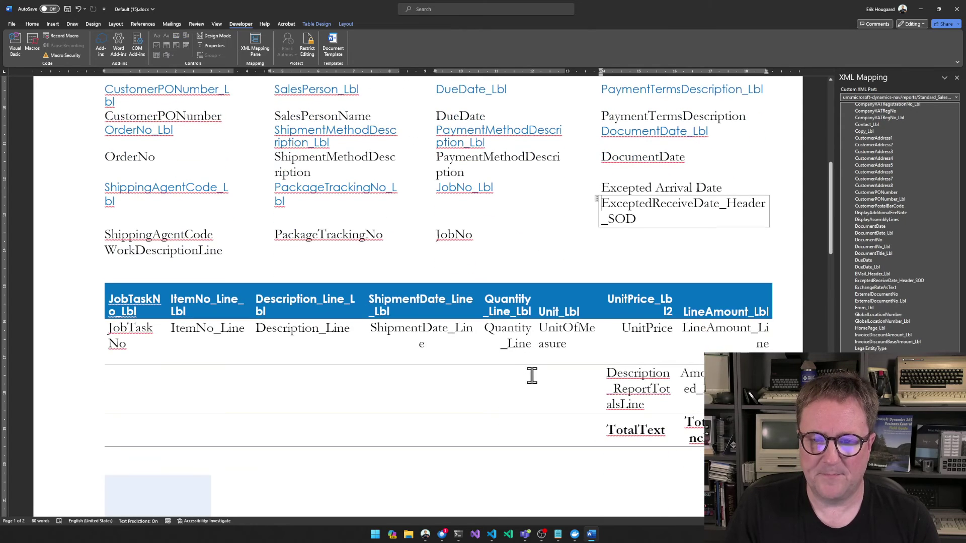
scroll(866, 183, down, 15)
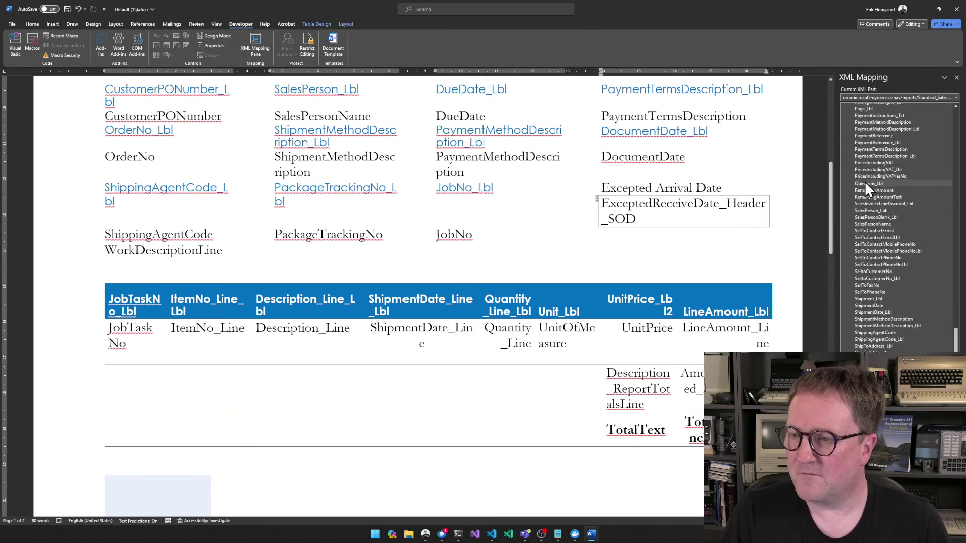
scroll(866, 184, down, 10)
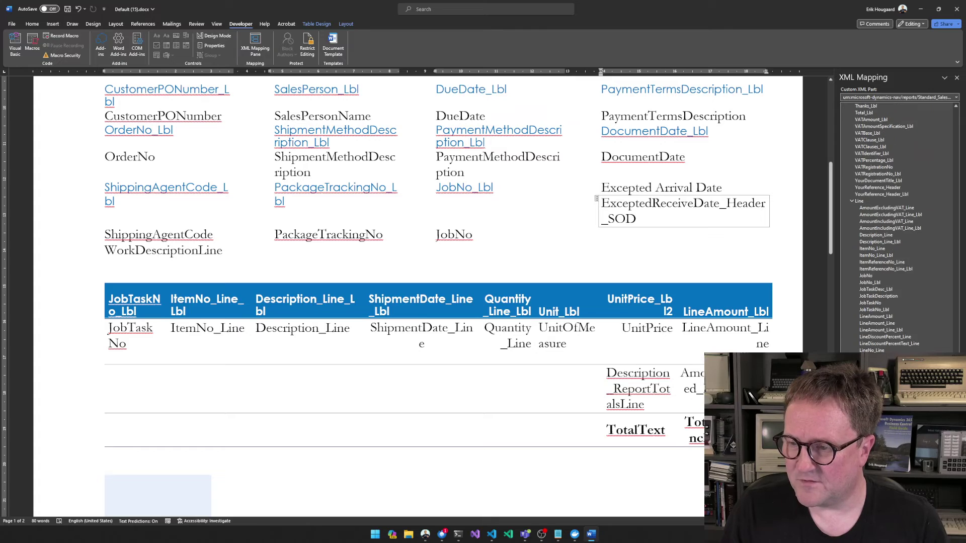
scroll(885, 226, down, 4)
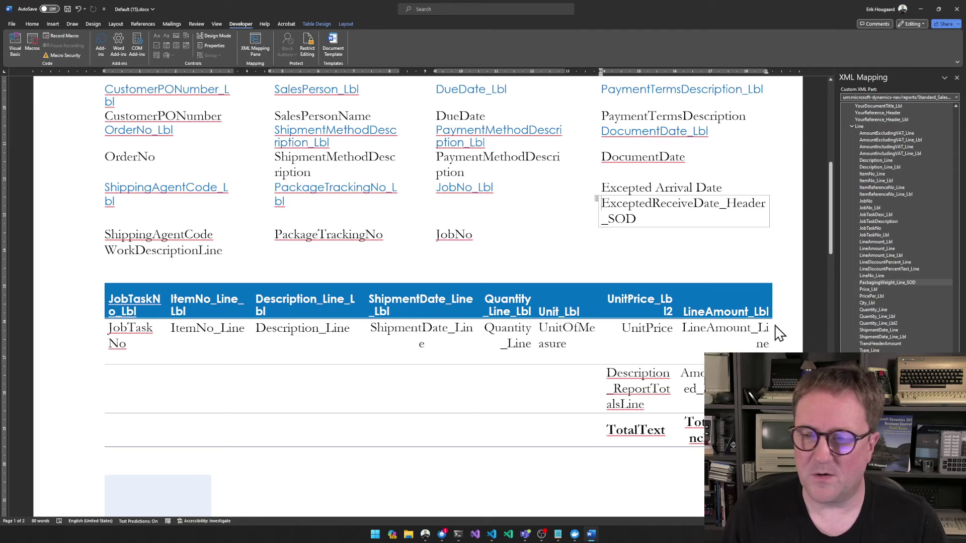
click(393, 309)
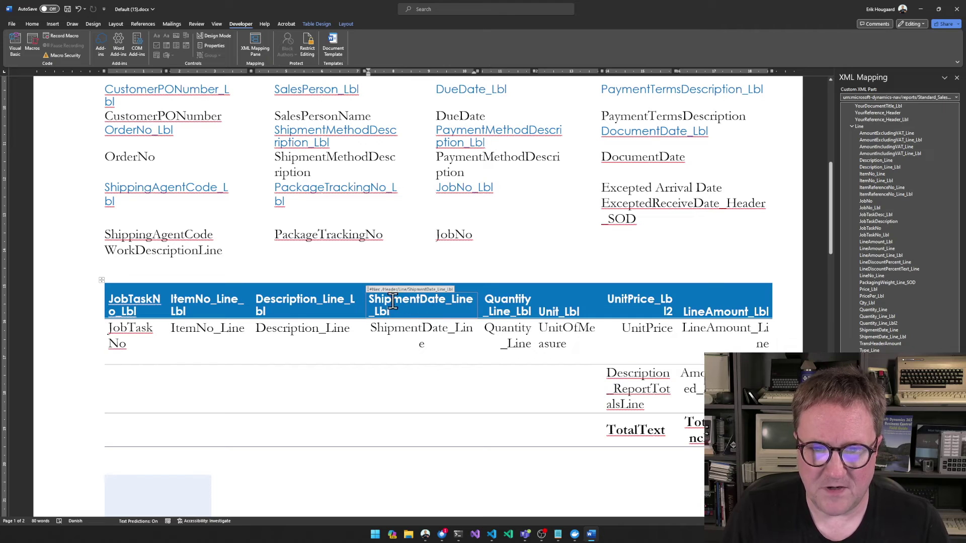
click(367, 290)
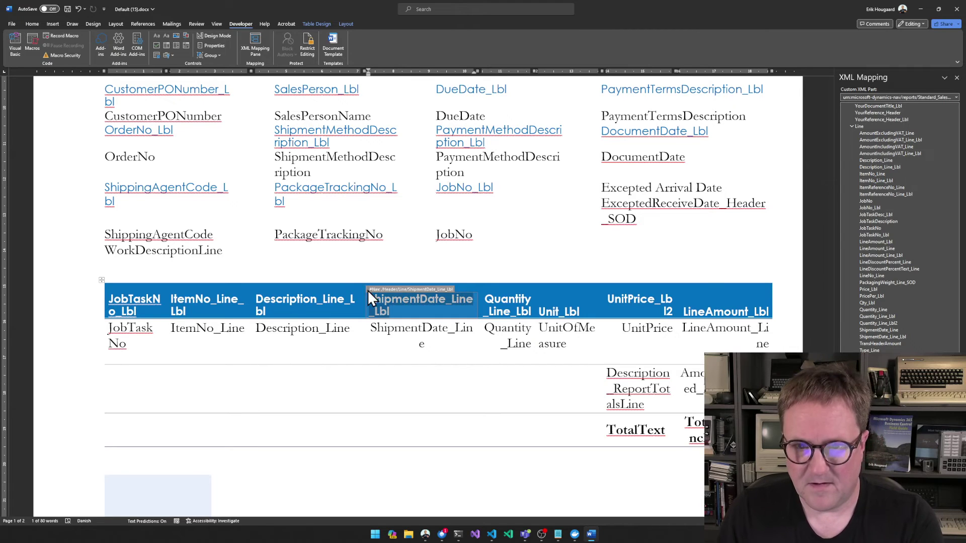
key(Delete)
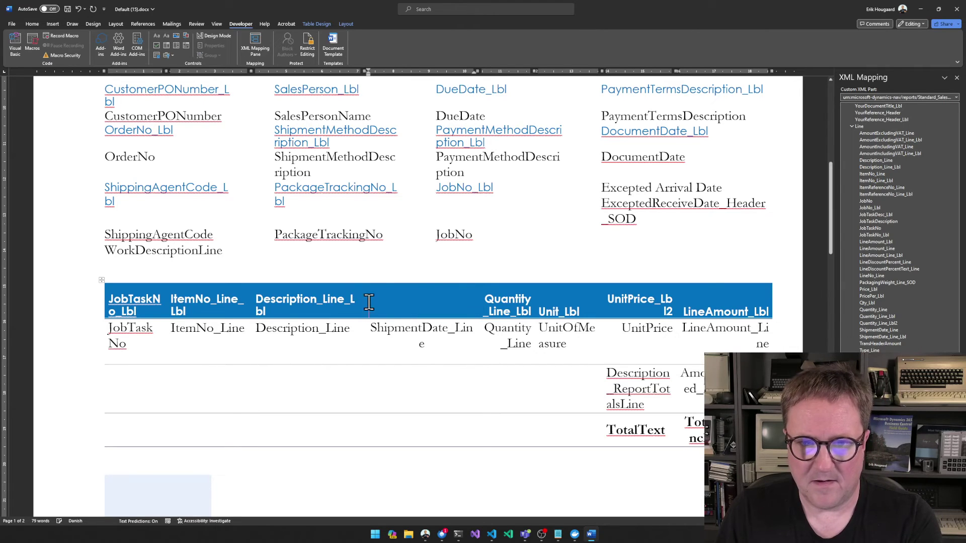
click(381, 331)
click(370, 316)
key(Delete)
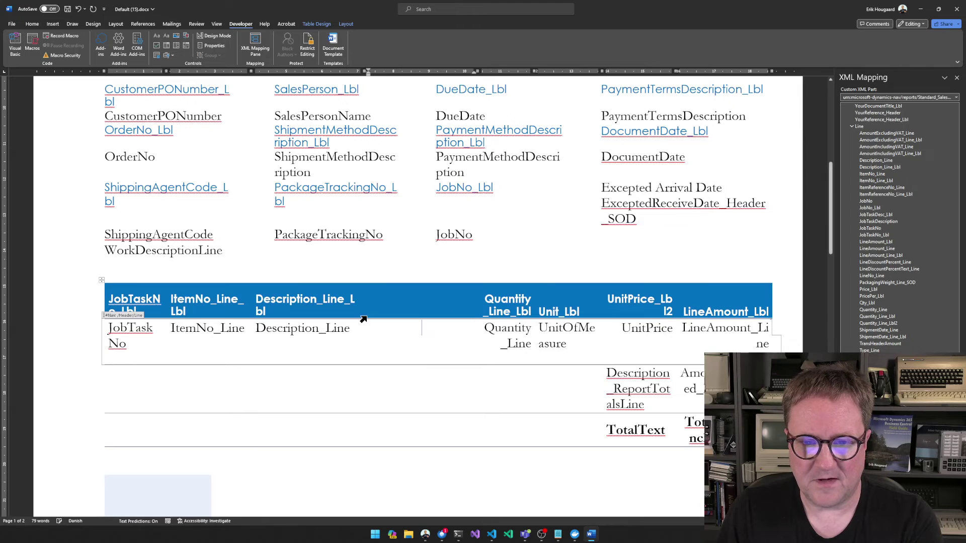
Step: Title the column 'Packaging Weight' and add a right-aligned PackagingWeight_Line_SOD plain-text field
click(418, 302)
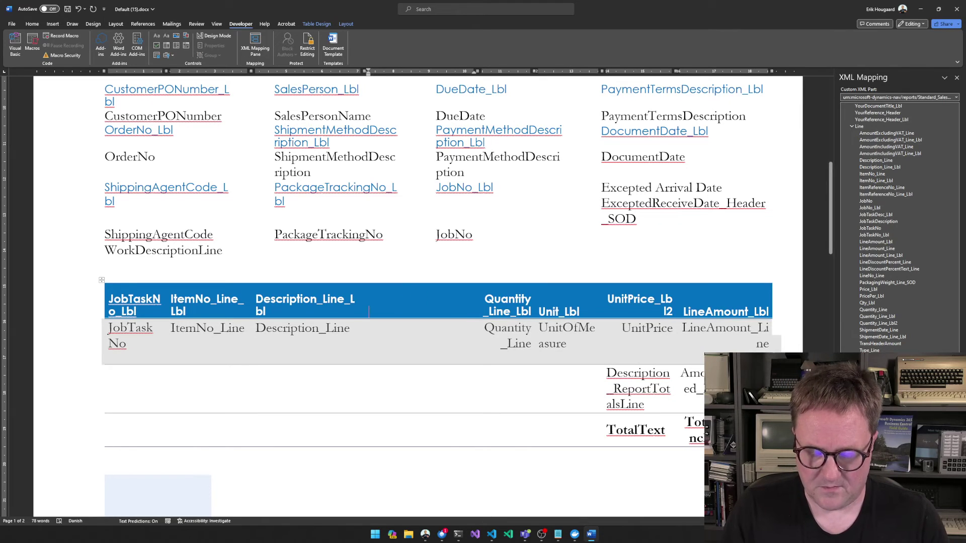
text(Packa)
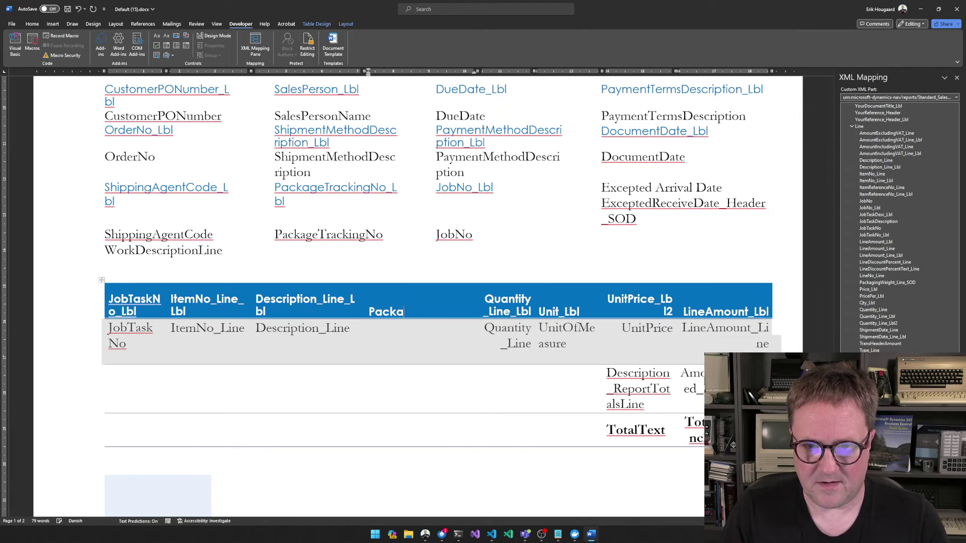
text(ging Weig)
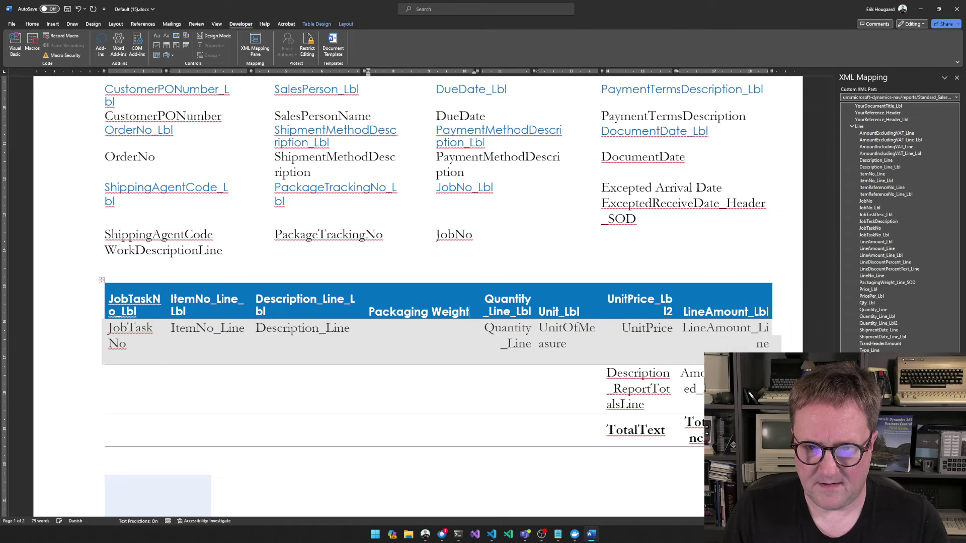
text(ht)
click(422, 328)
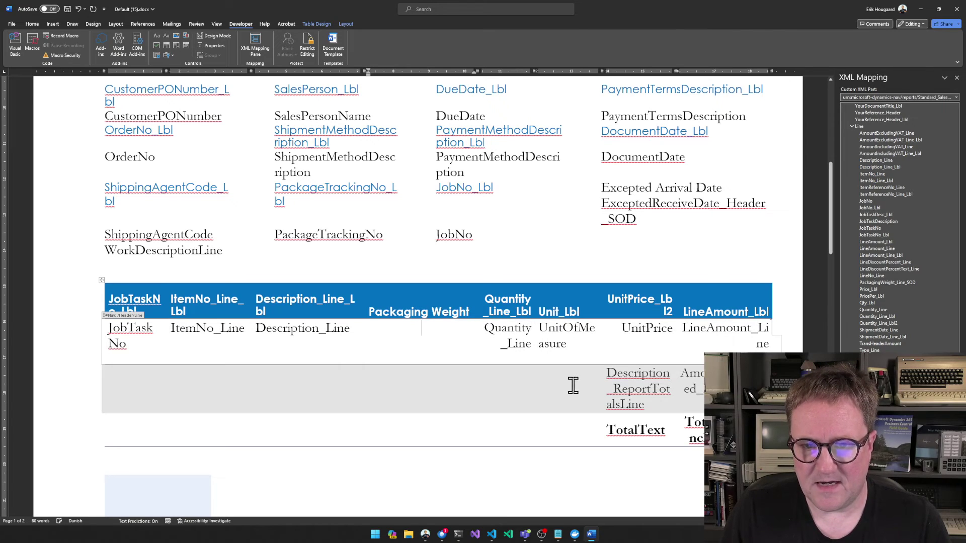
right_click(883, 282)
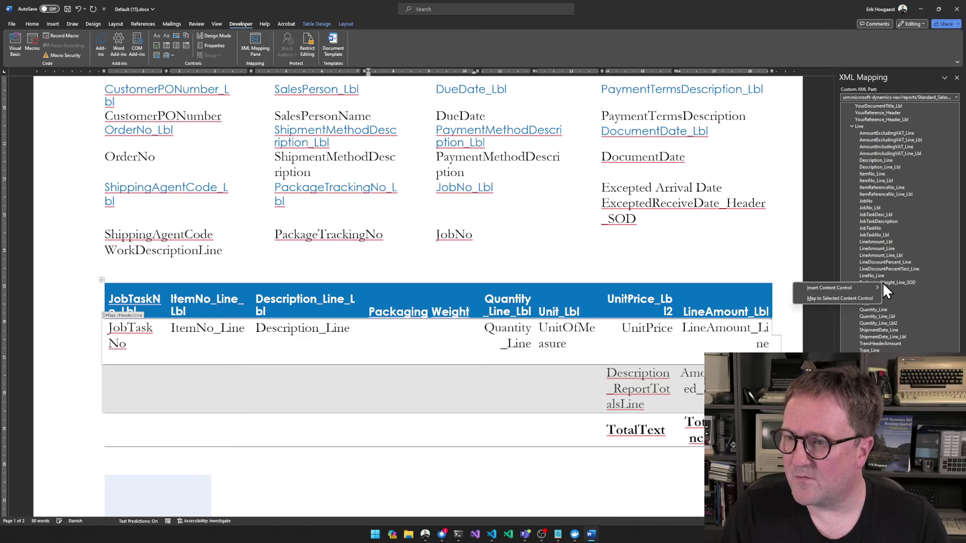
mouse_move(856, 286)
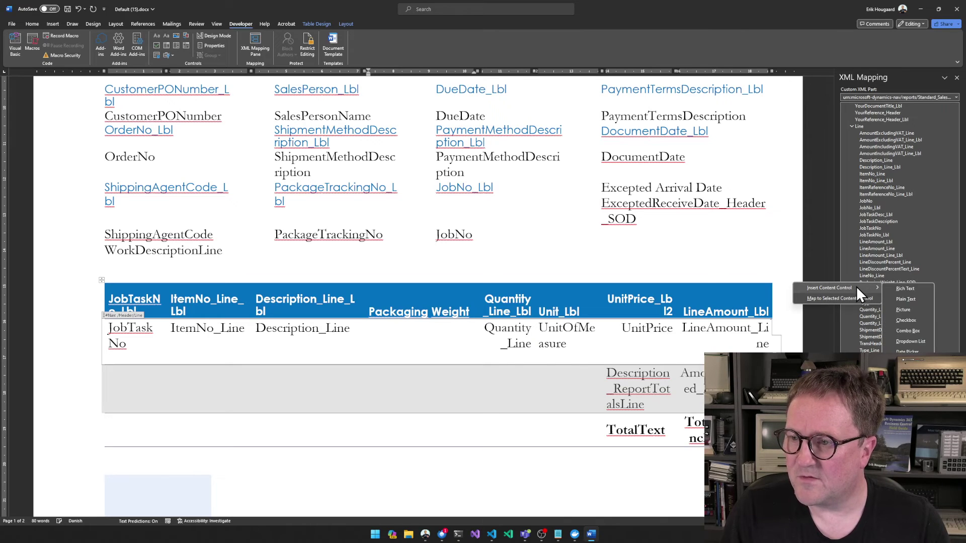
click(914, 297)
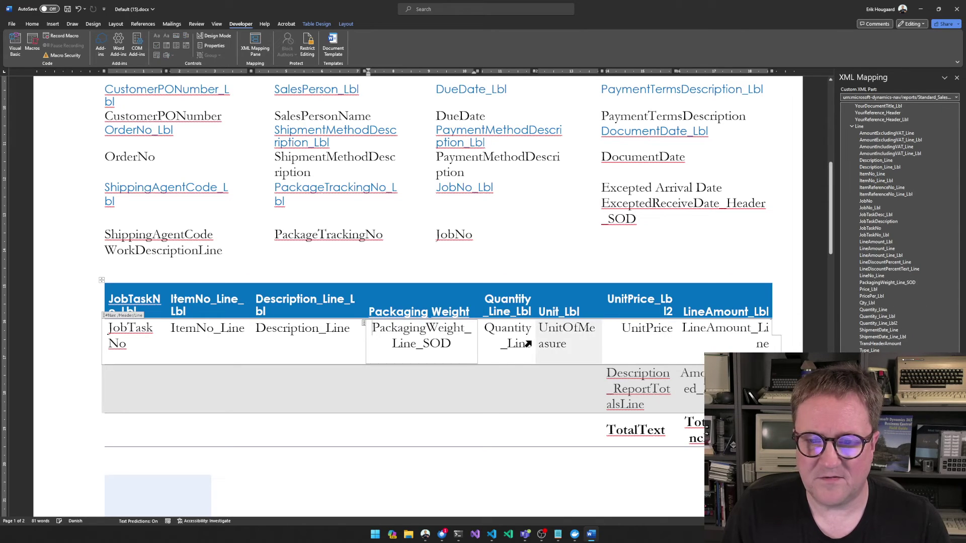
click(31, 23)
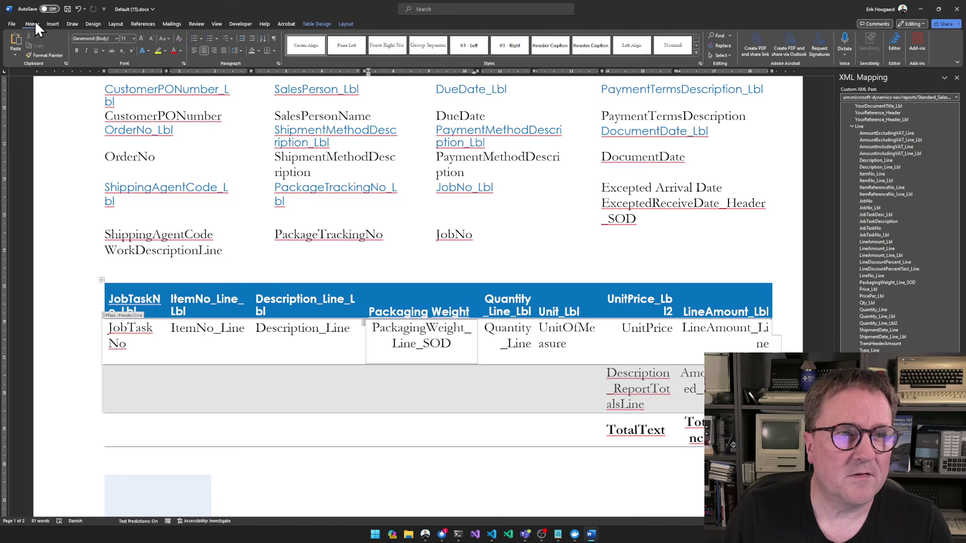
click(213, 50)
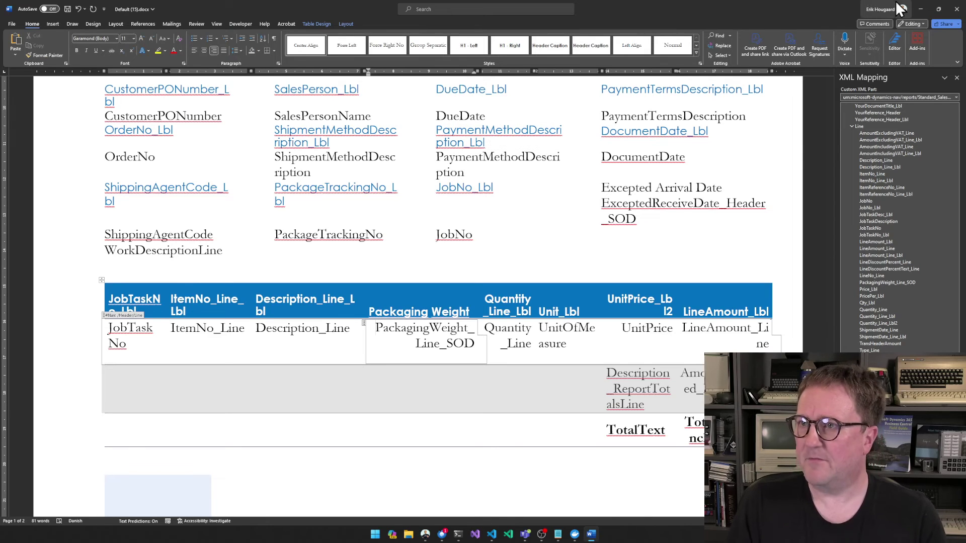
Step: Save and close the Word layout, then import the saved docx into the copied layout
click(959, 11)
click(477, 350)
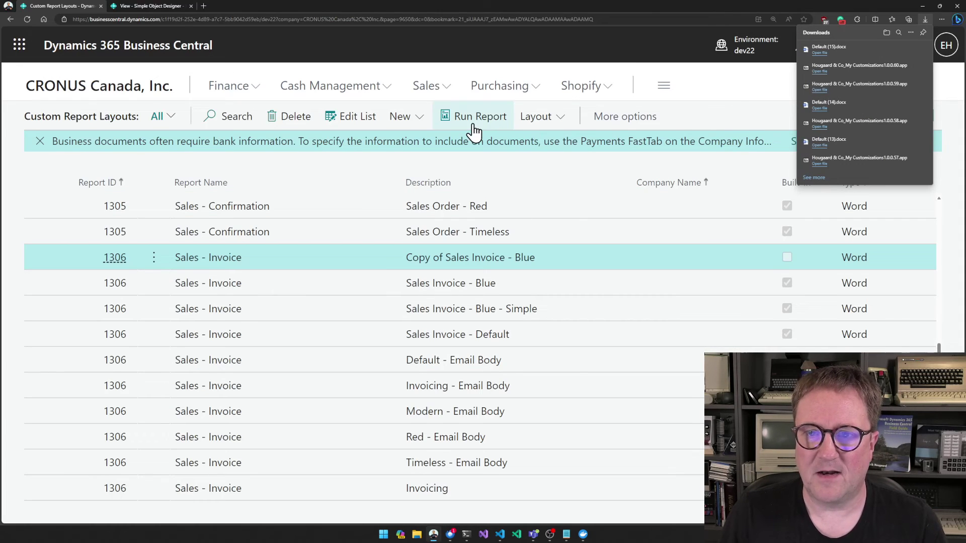
click(533, 117)
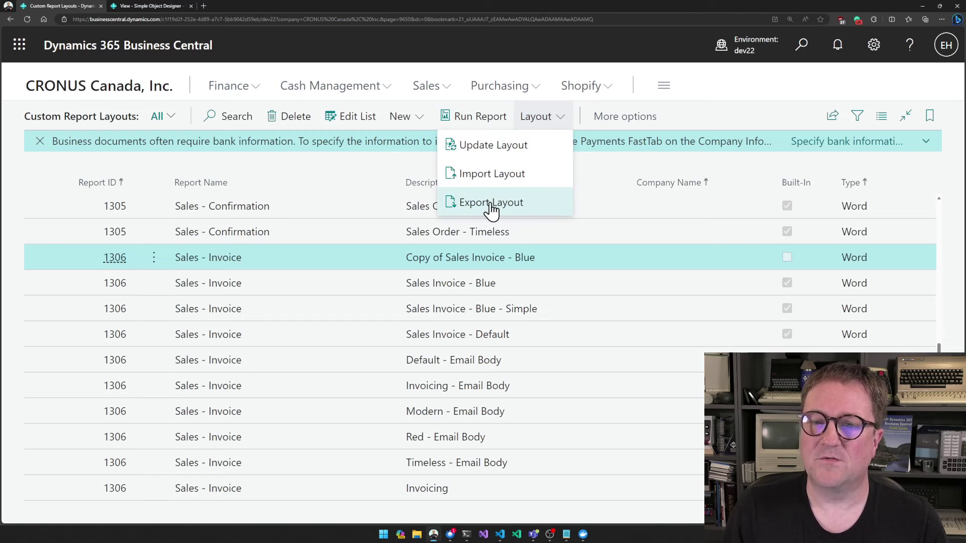
click(495, 175)
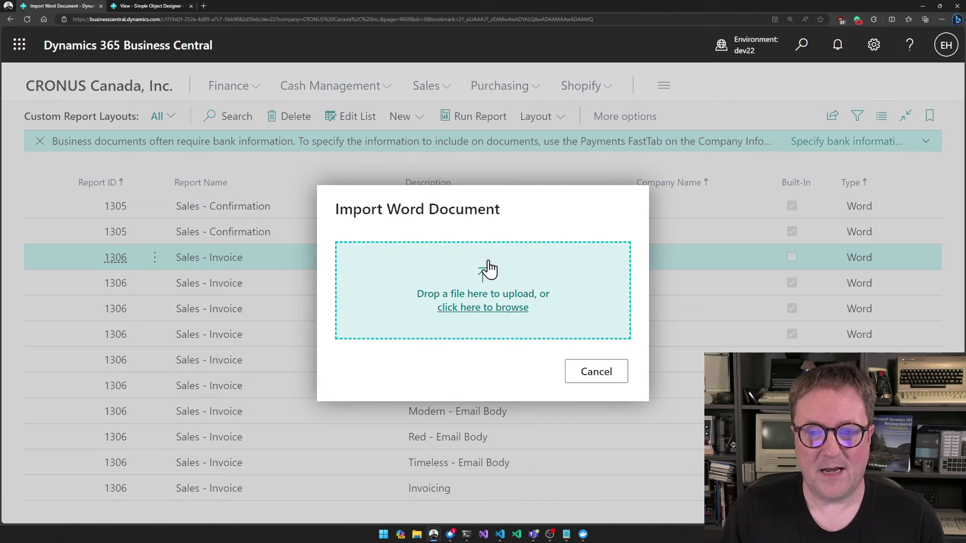
click(485, 280)
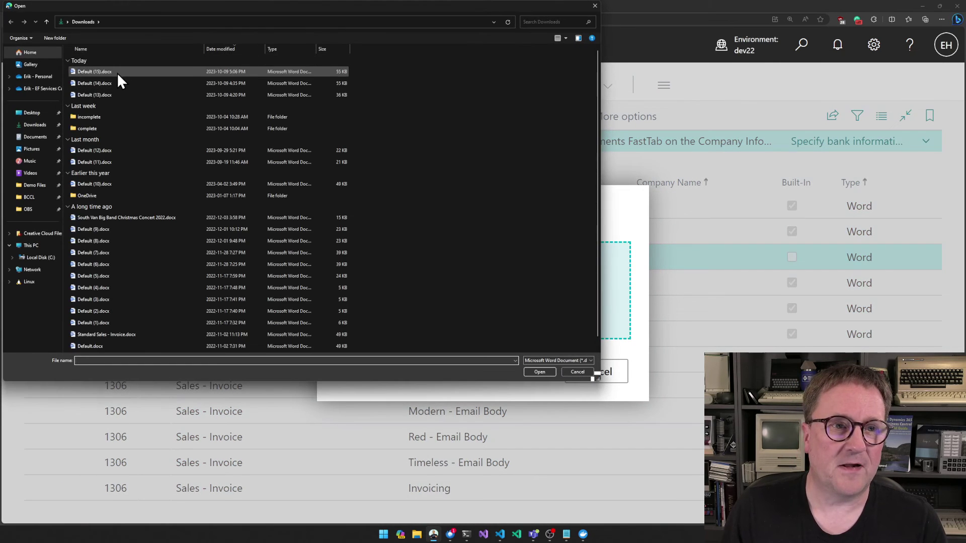
double_click(117, 71)
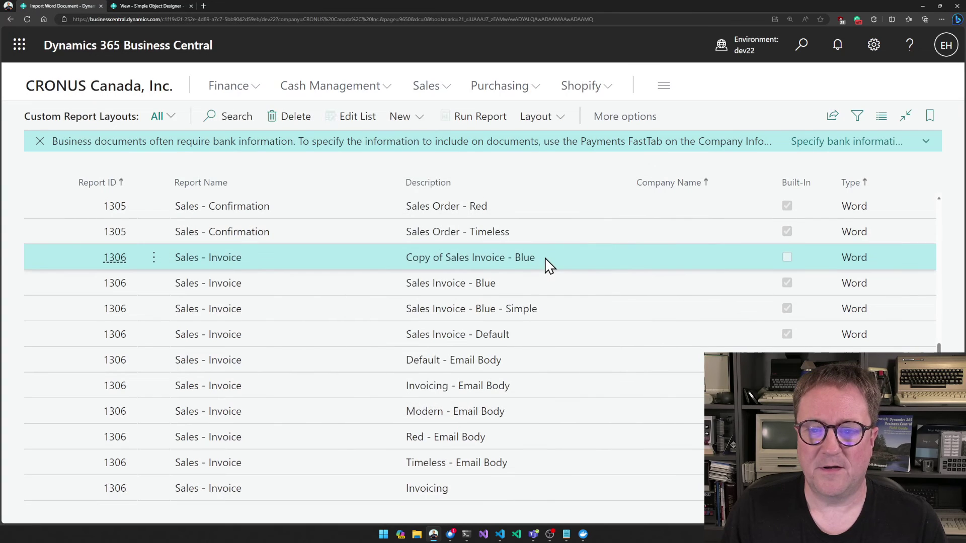
Step: Run the sales invoice report for a posted invoice and preview it
click(481, 120)
scroll(553, 347, down, 3)
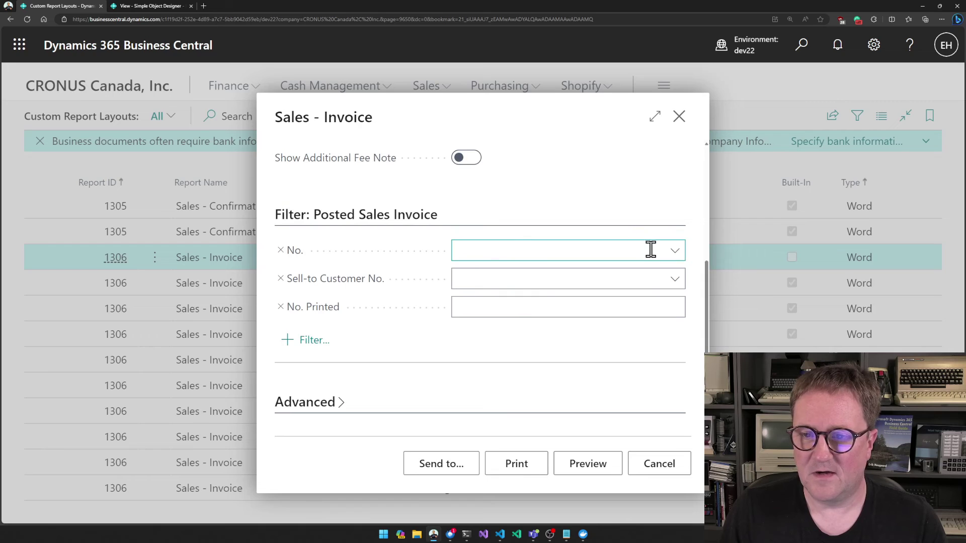
click(673, 252)
click(672, 255)
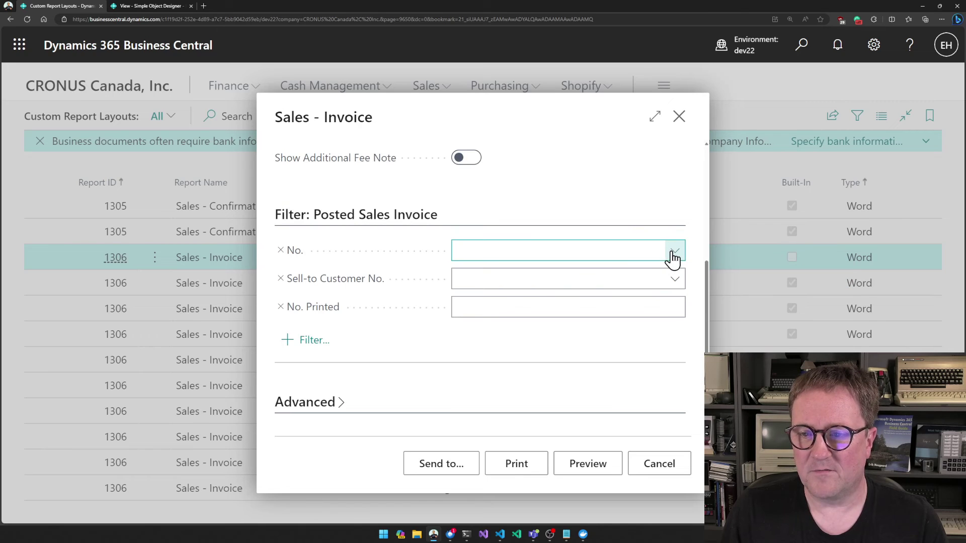
click(673, 258)
click(503, 315)
click(584, 467)
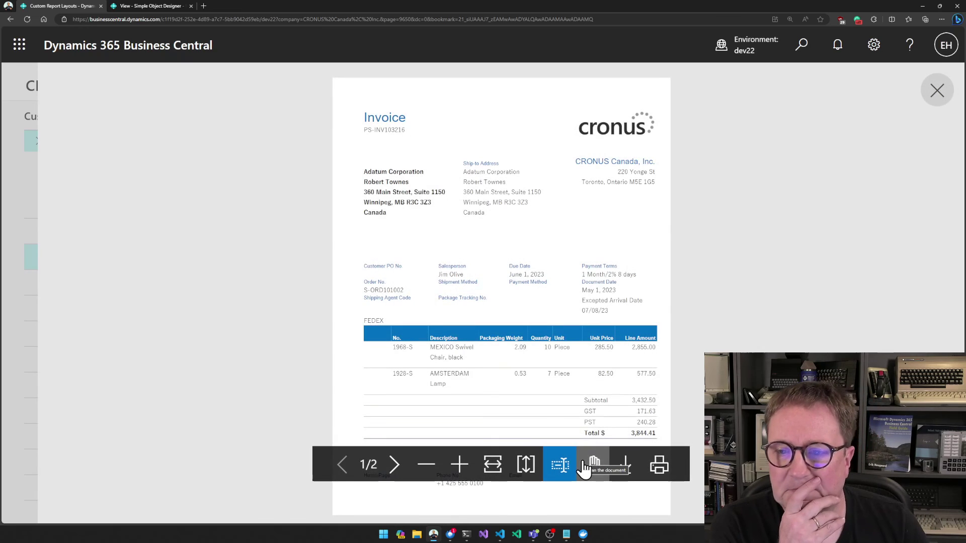
Step: Zoom into the invoice preview to check Packaging Weight 2.09 and 0.53 on the lines
scroll(548, 345, down, 2)
scroll(547, 341, up, 2)
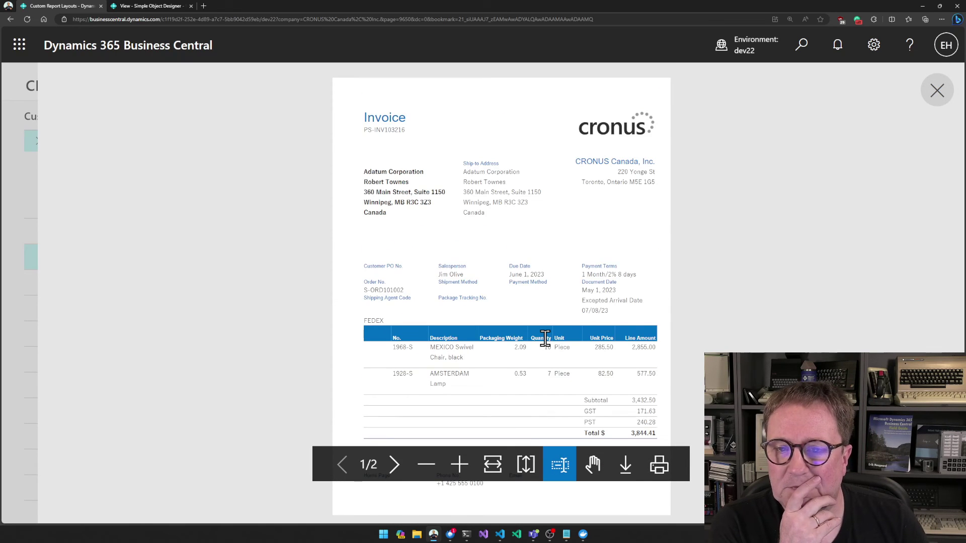
click(460, 466)
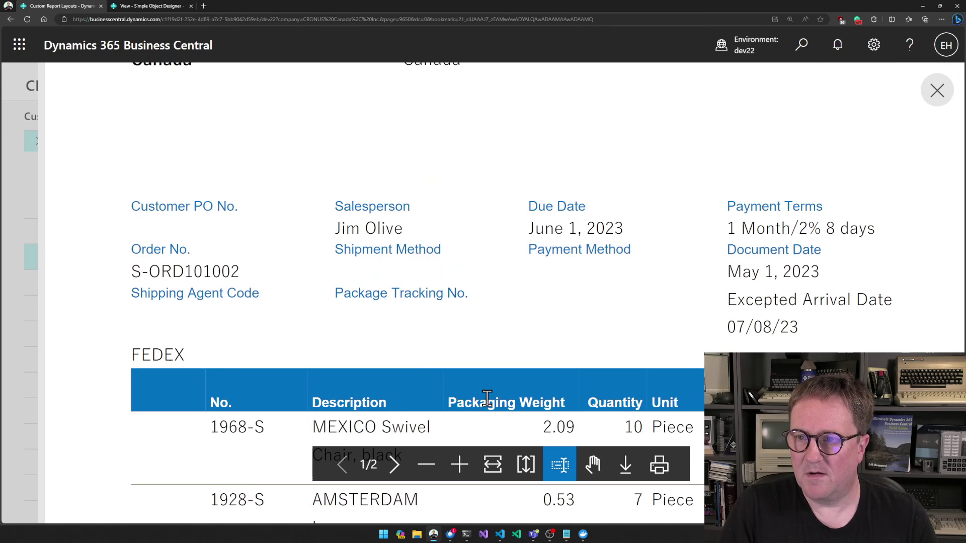
scroll(487, 398, down, 5)
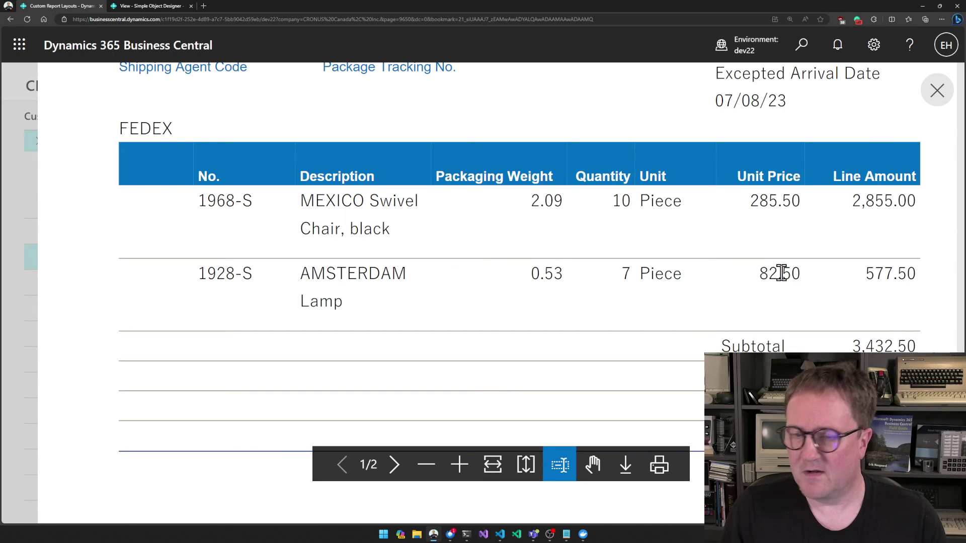
scroll(576, 287, up, 2)
right_click(571, 278)
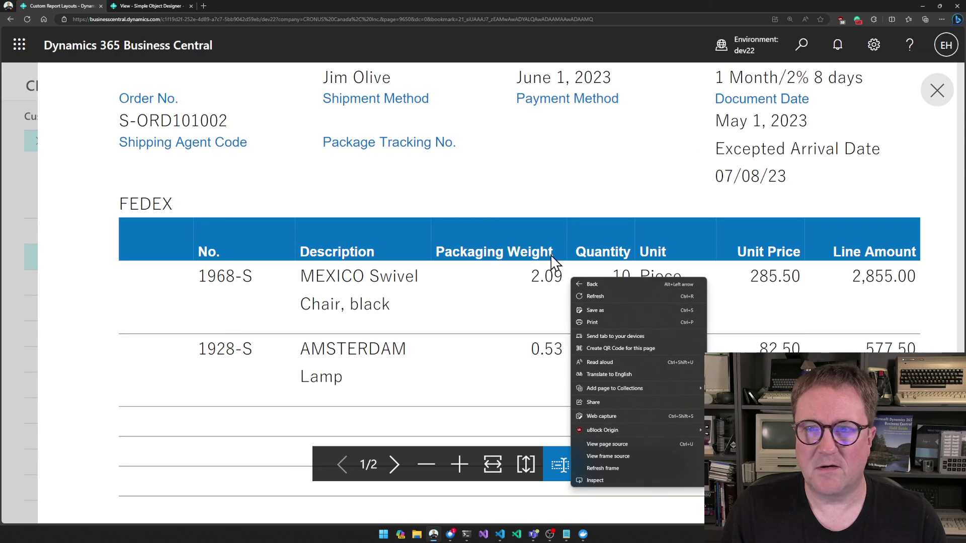
click(523, 193)
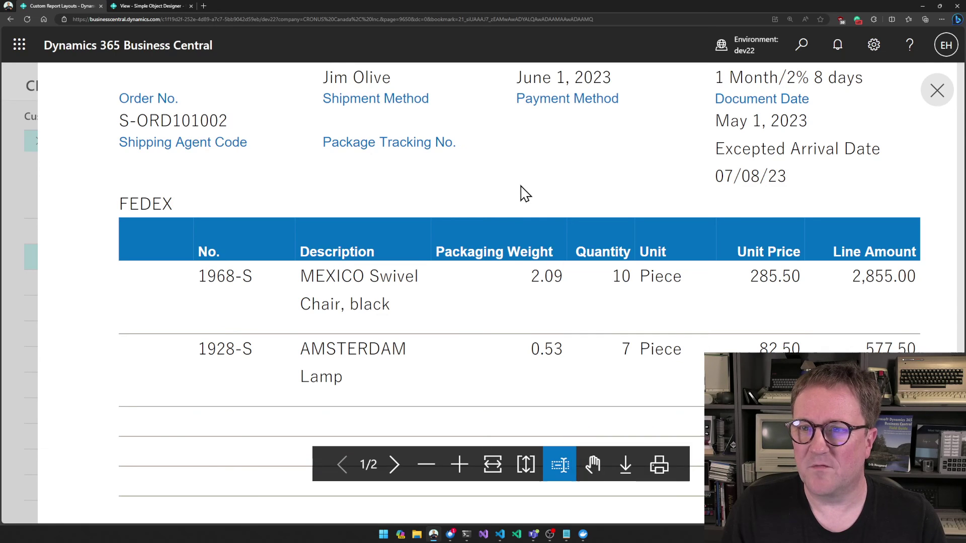